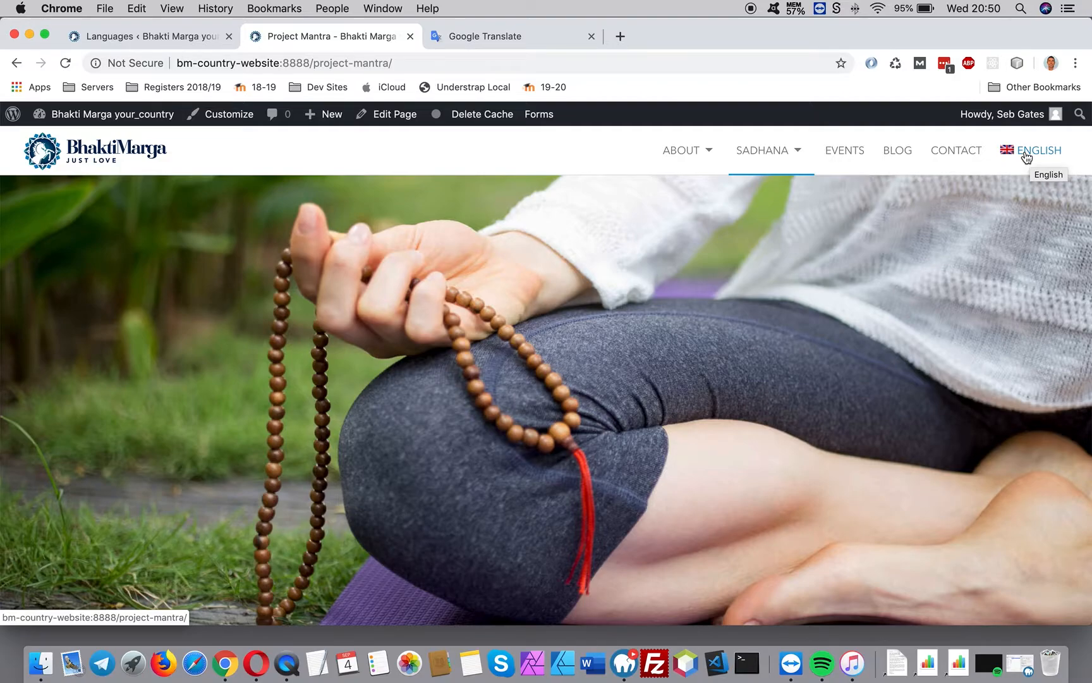
Look over the Project Mantra page and open it in the page editor
{"action": "mouse_move", "coordinate": [774, 156]}
{"action": "scroll", "coordinate": [423, 360], "scroll_direction": "down", "scroll_amount": 5}
{"action": "scroll", "coordinate": [423, 361], "scroll_direction": "down", "scroll_amount": 5}
{"action": "scroll", "coordinate": [273, 295], "scroll_direction": "up", "scroll_amount": 6}
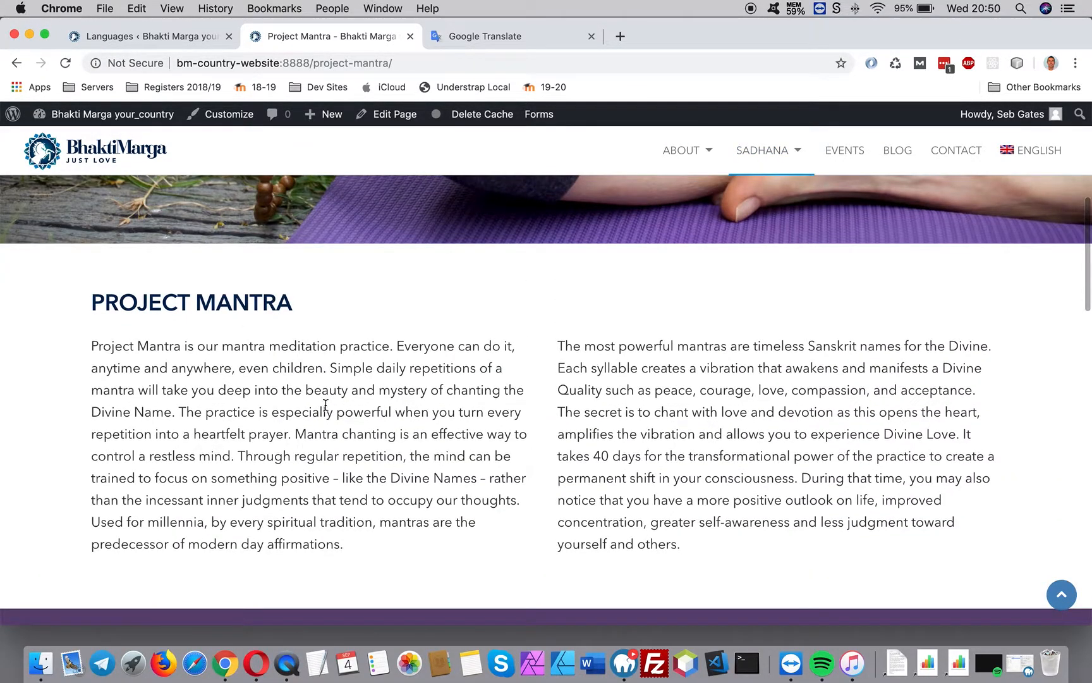
{"action": "left_click", "coordinate": [389, 118]}
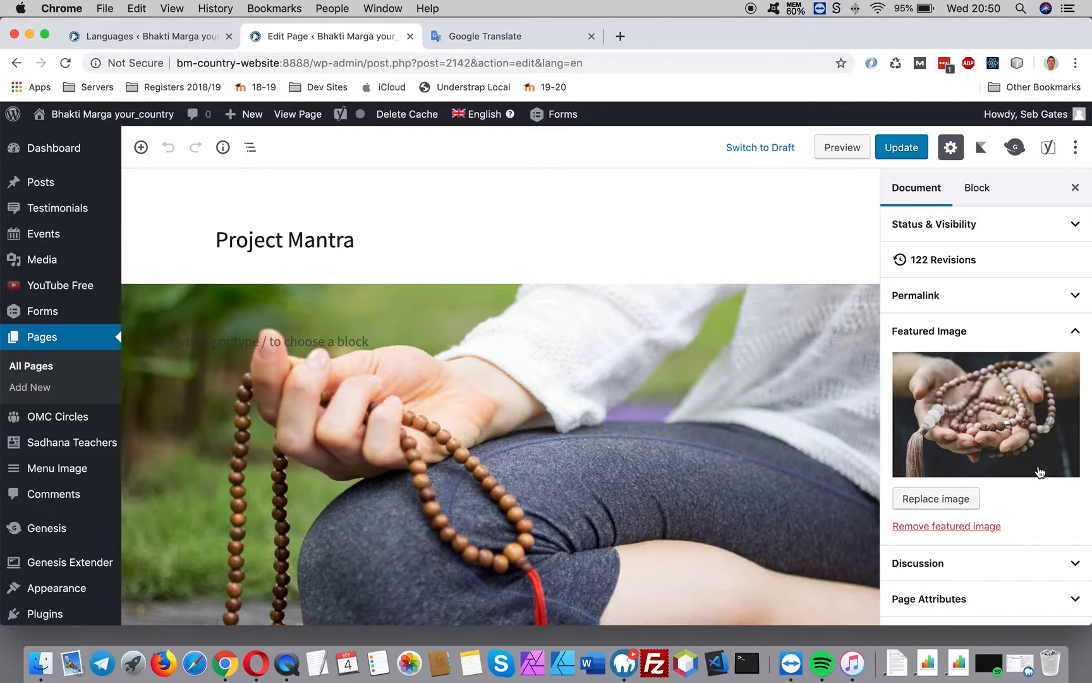
Duplicate the Project Mantra page into German, with the featured image also duplicated to translations
{"action": "left_click", "coordinate": [1075, 331]}
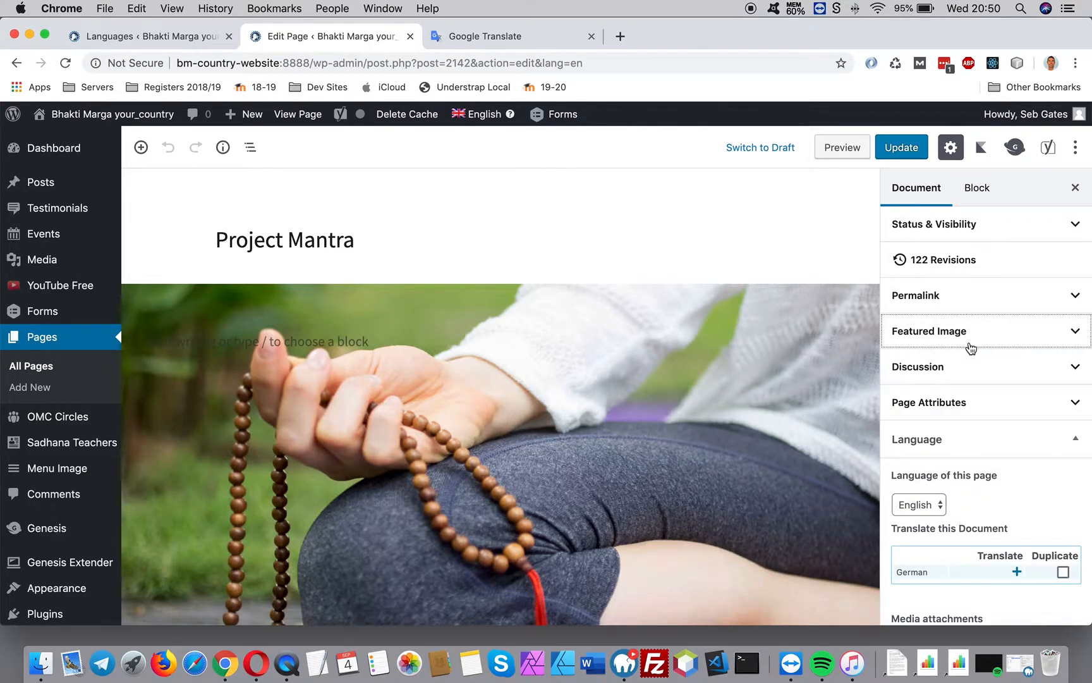
{"action": "left_click", "coordinate": [1075, 333]}
{"action": "left_click", "coordinate": [1074, 333]}
{"action": "scroll", "coordinate": [1039, 473], "scroll_direction": "down", "scroll_amount": 5}
{"action": "left_click", "coordinate": [1063, 379]}
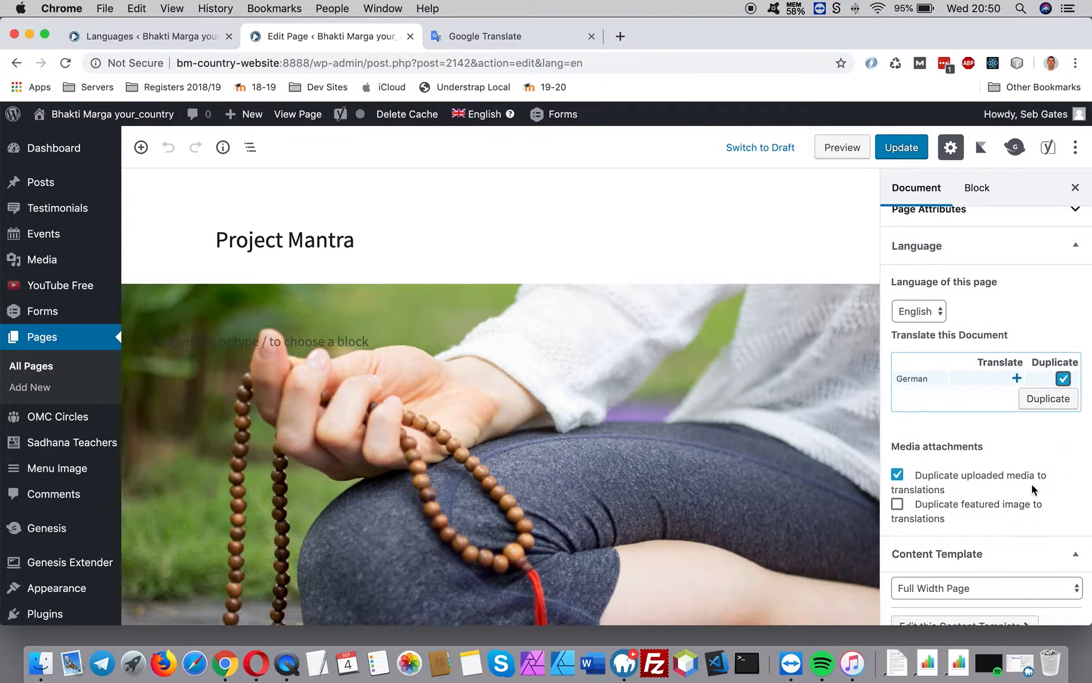
{"action": "left_click", "coordinate": [899, 505]}
{"action": "scroll", "coordinate": [685, 484], "scroll_direction": "down", "scroll_amount": 5}
{"action": "scroll", "coordinate": [683, 489], "scroll_direction": "up", "scroll_amount": 5}
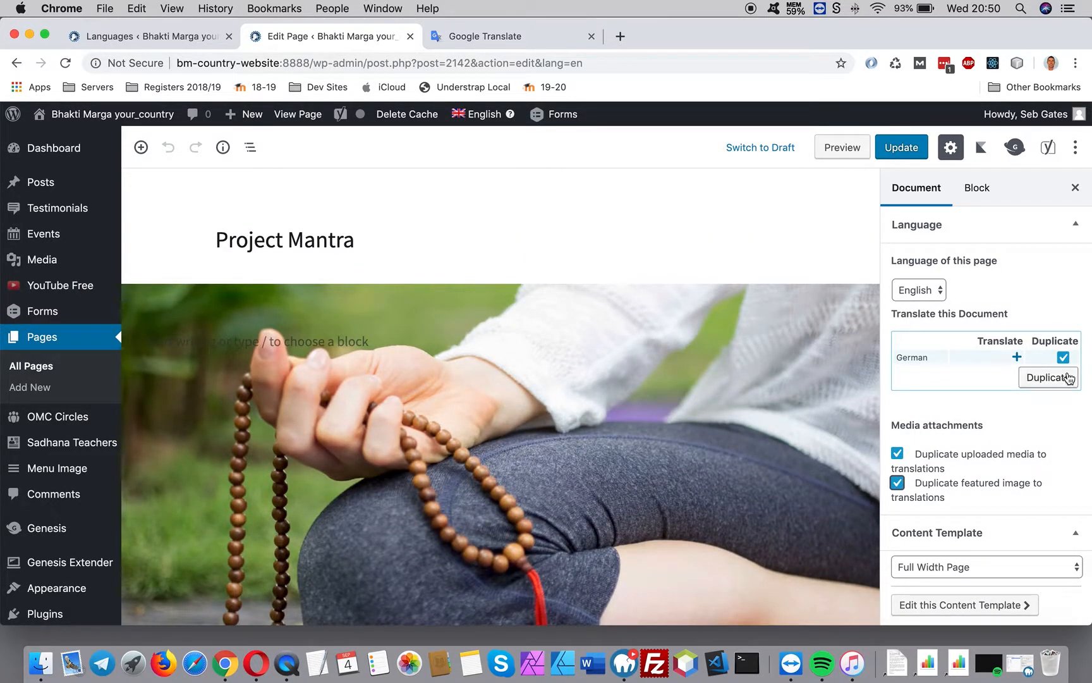
{"action": "left_click", "coordinate": [1041, 378]}
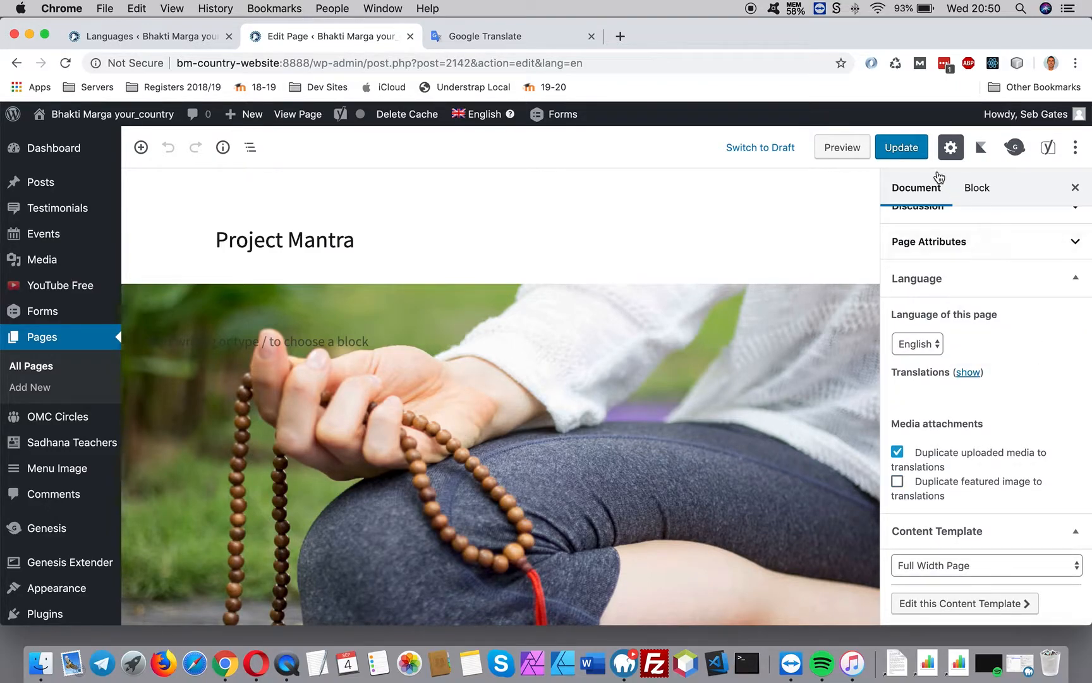
Update the English page and open its German version in a new browser tab
{"action": "left_click", "coordinate": [905, 149]}
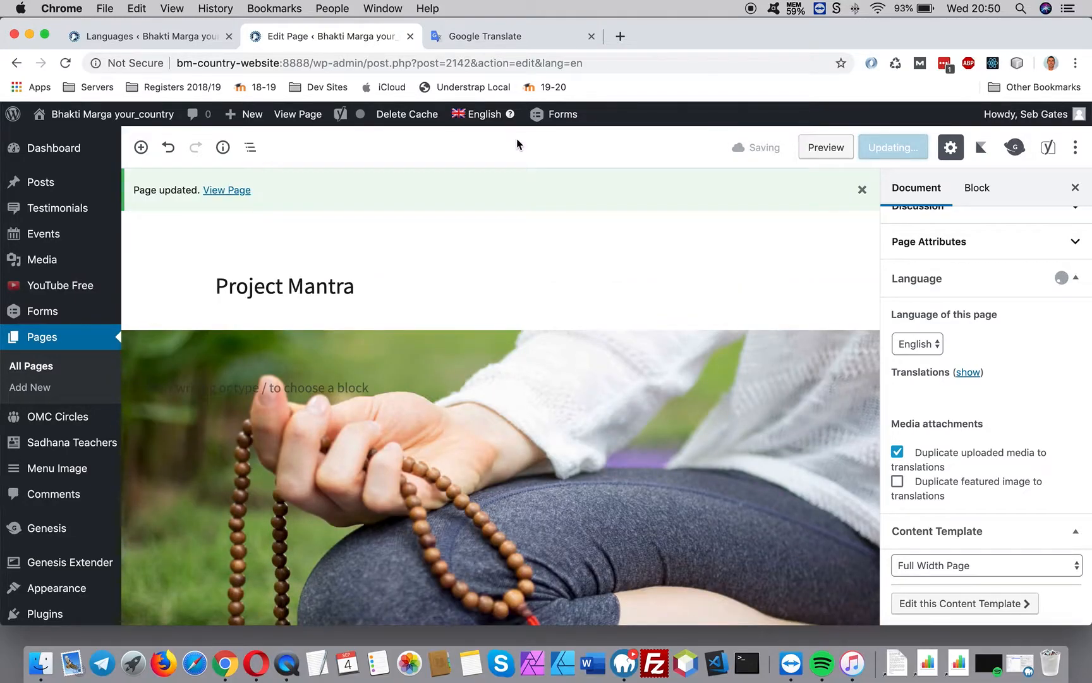
{"action": "mouse_move", "coordinate": [476, 114]}
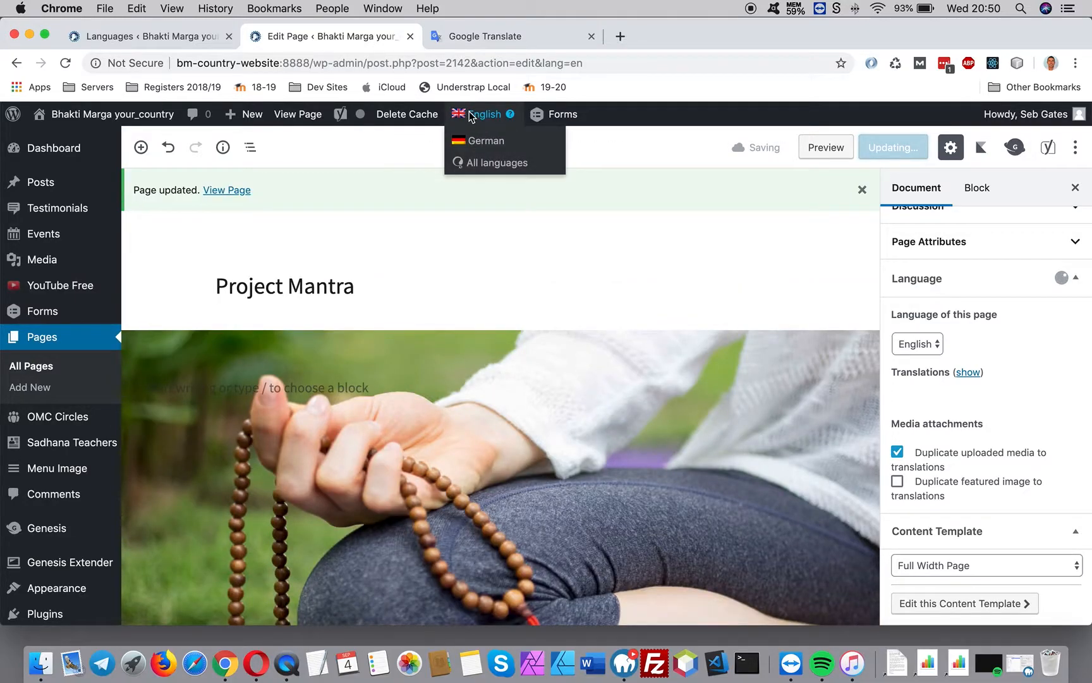
{"action": "right_click", "coordinate": [484, 146]}
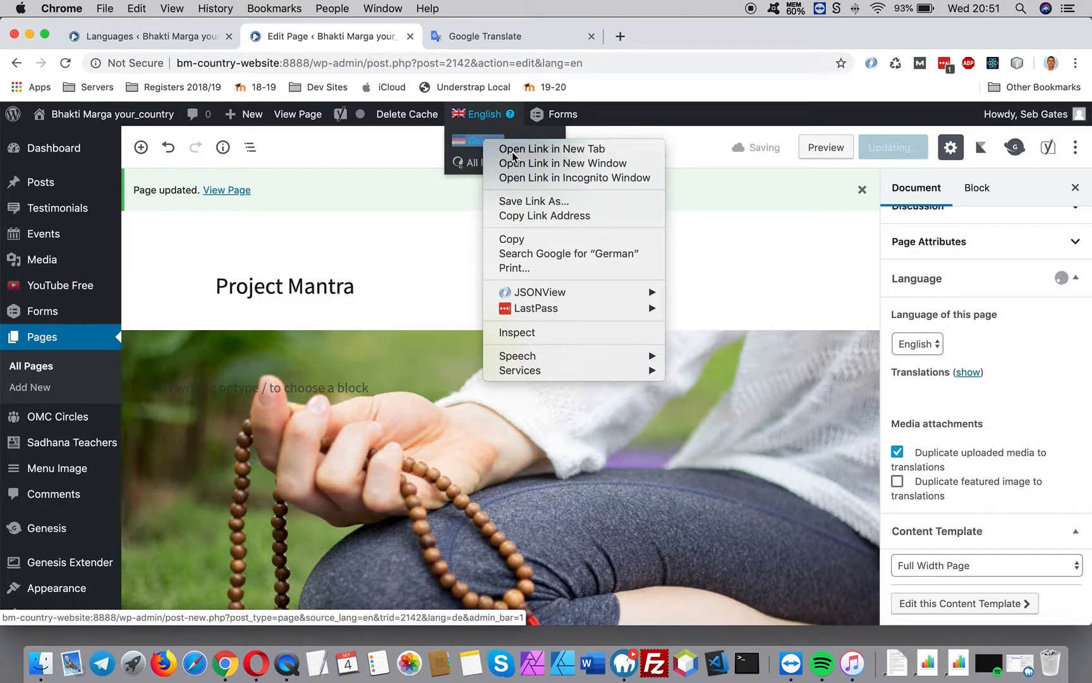
{"action": "left_click", "coordinate": [512, 150]}
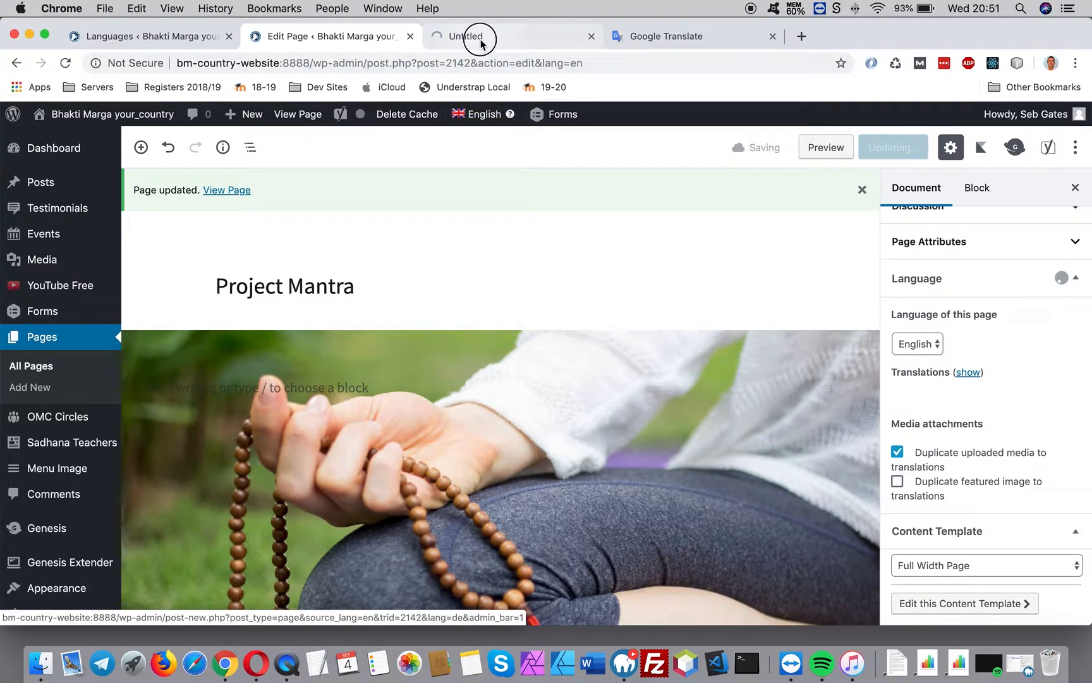
{"action": "left_click", "coordinate": [484, 39]}
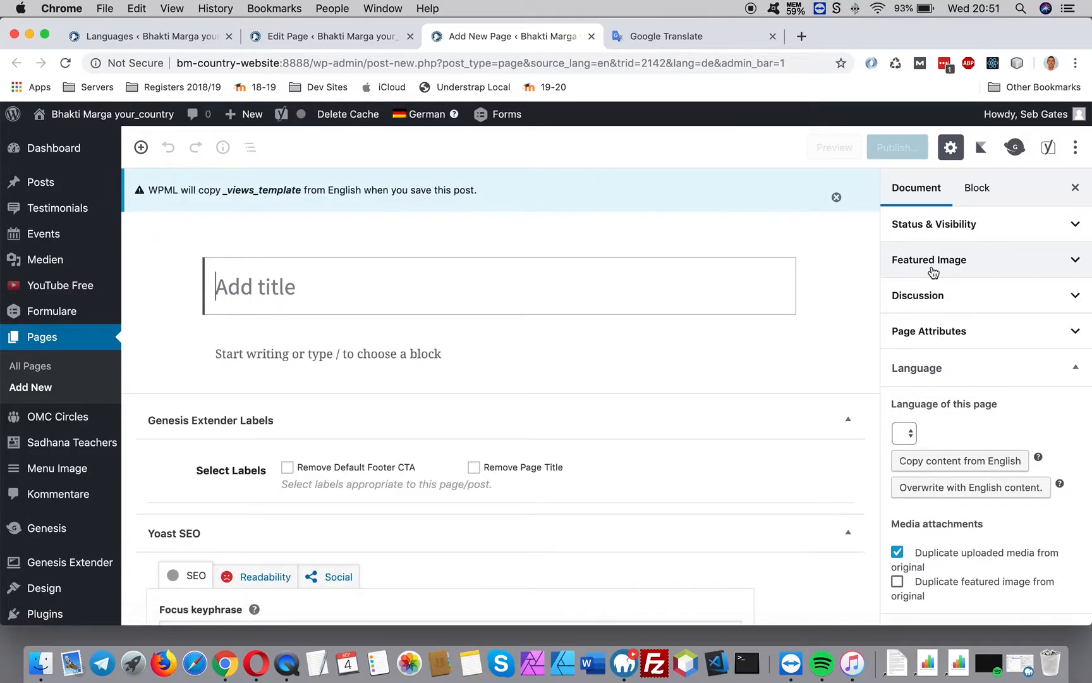
Overwrite the German page with the English content and set it to be translated independently
{"action": "left_click", "coordinate": [999, 496]}
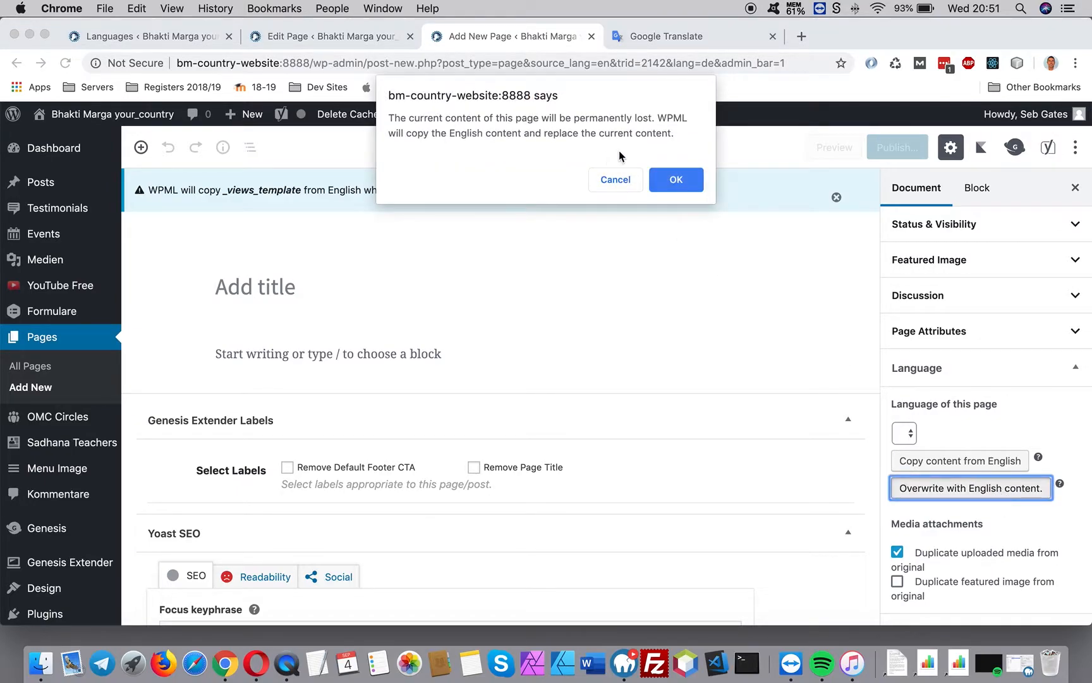
{"action": "left_click", "coordinate": [681, 180]}
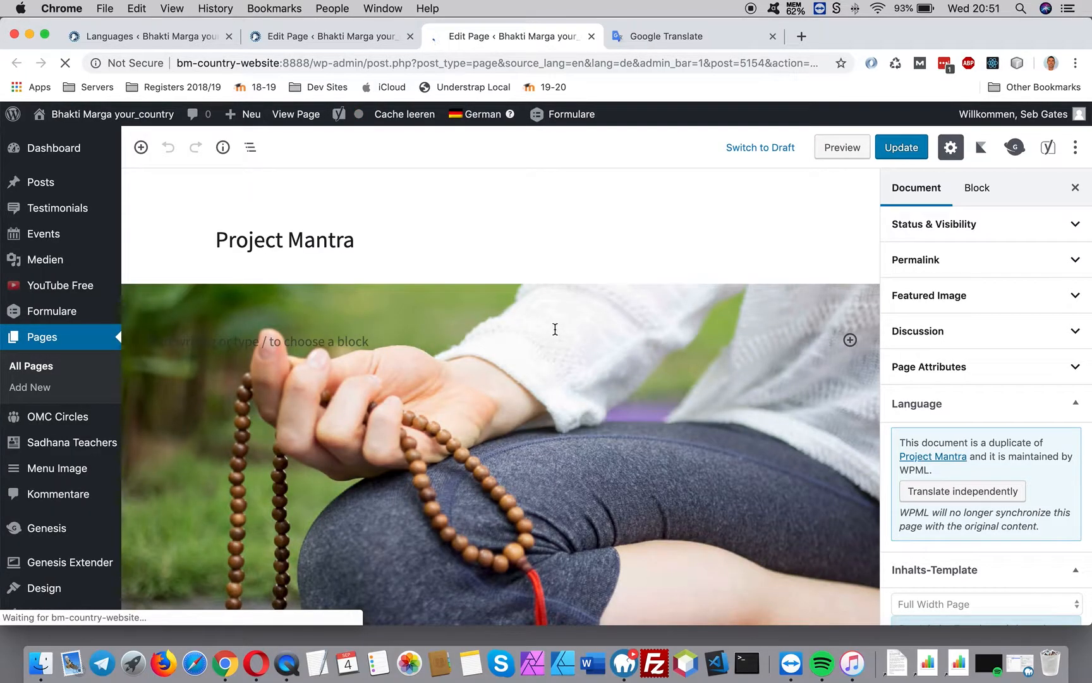
{"action": "left_click", "coordinate": [961, 498]}
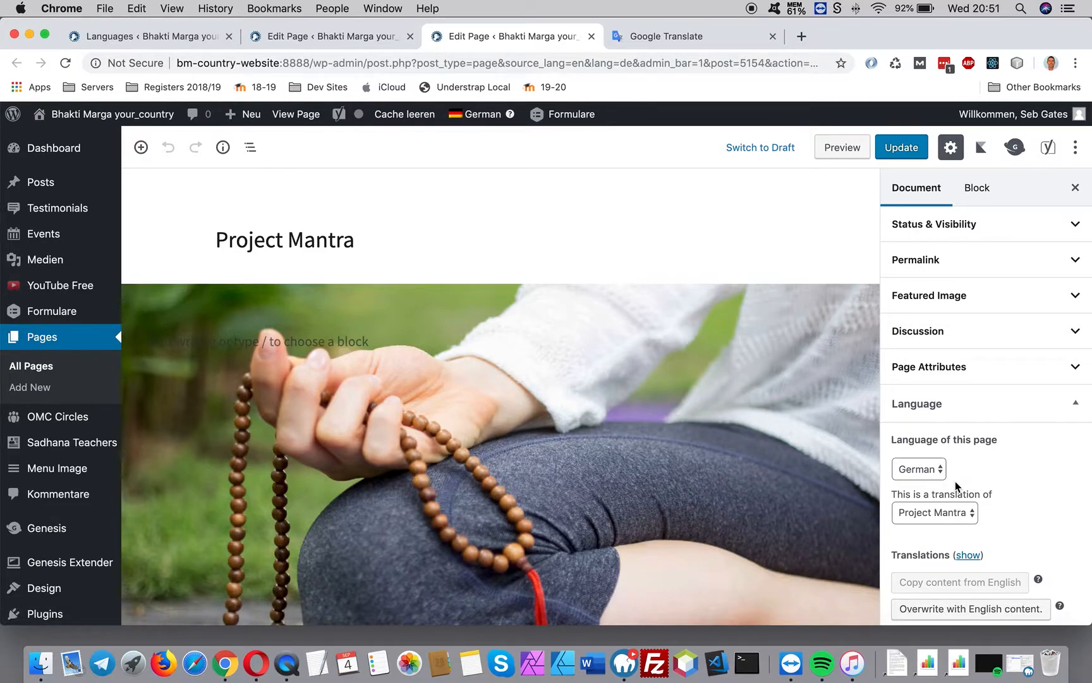
Examine the German page's content, footer call-to-action and Genesis Extender labels, and compare the labels with the English page
{"action": "scroll", "coordinate": [822, 455], "scroll_direction": "down", "scroll_amount": 10}
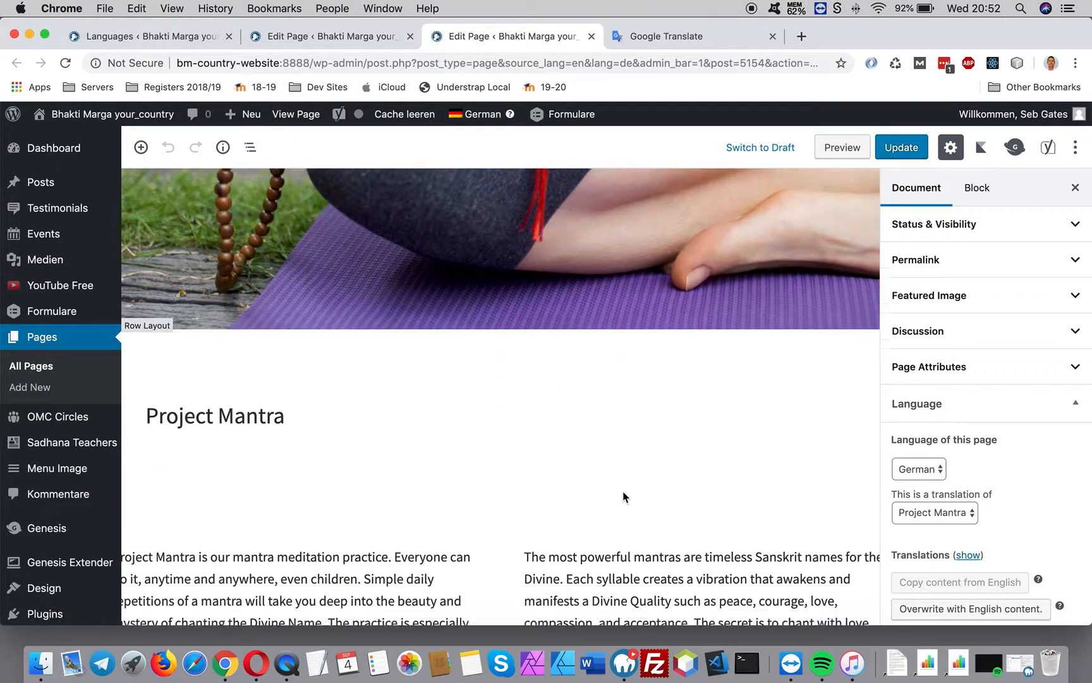
{"action": "scroll", "coordinate": [623, 497], "scroll_direction": "down", "scroll_amount": 20}
{"action": "scroll", "coordinate": [295, 466], "scroll_direction": "down", "scroll_amount": 15}
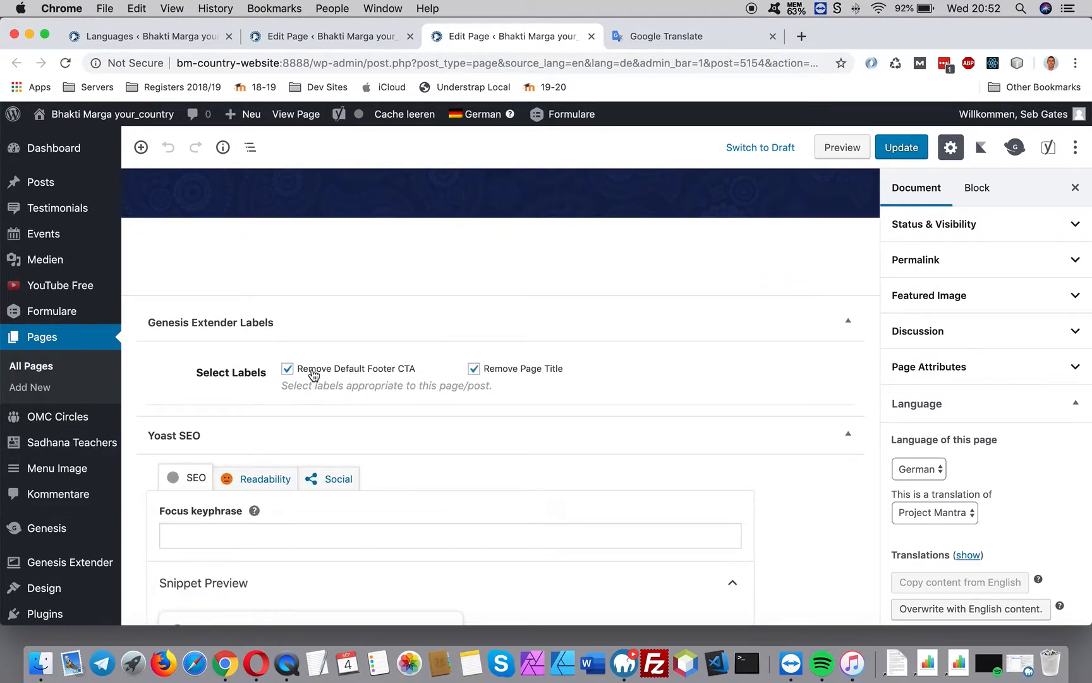
{"action": "scroll", "coordinate": [341, 287], "scroll_direction": "up", "scroll_amount": 5}
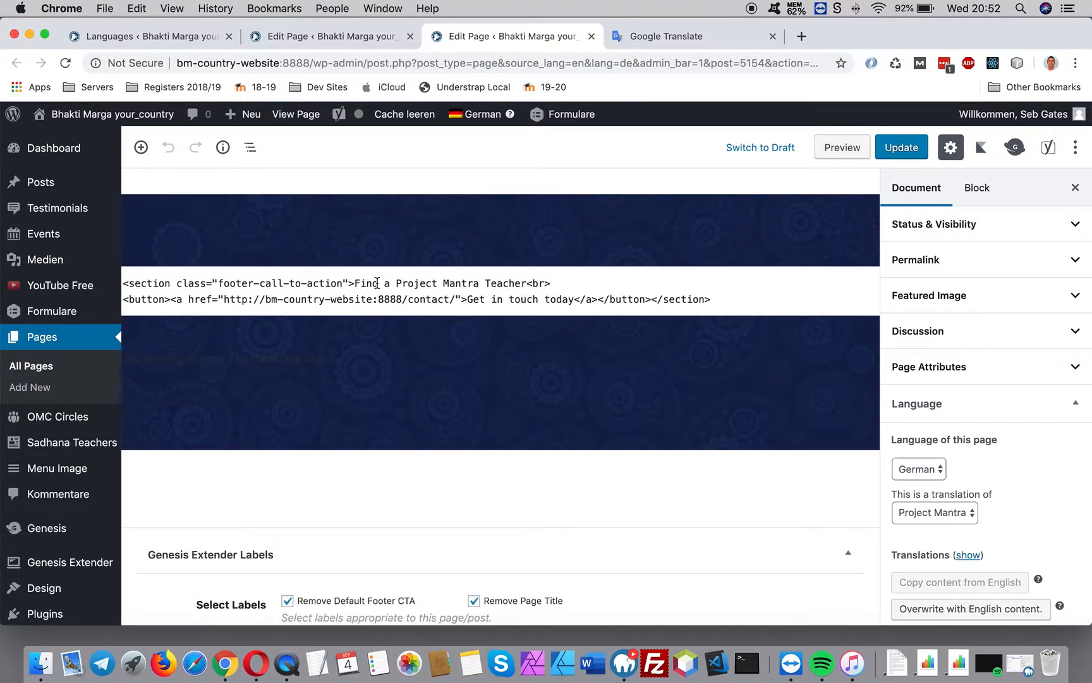
{"action": "scroll", "coordinate": [341, 458], "scroll_direction": "down", "scroll_amount": 3}
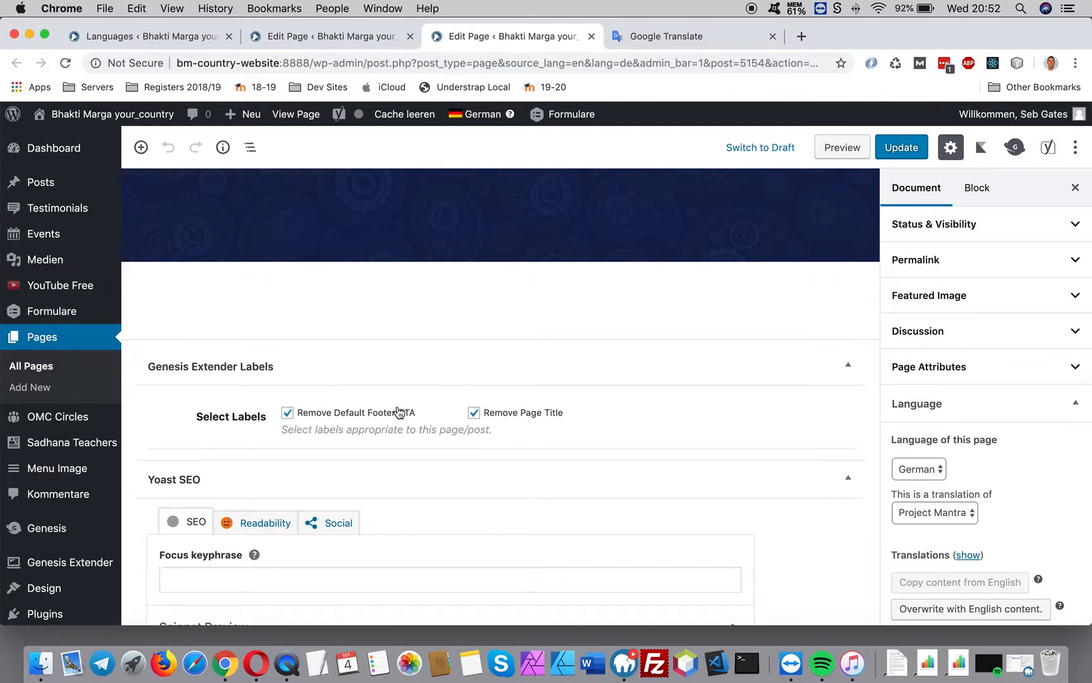
{"action": "scroll", "coordinate": [397, 411], "scroll_direction": "up", "scroll_amount": 4}
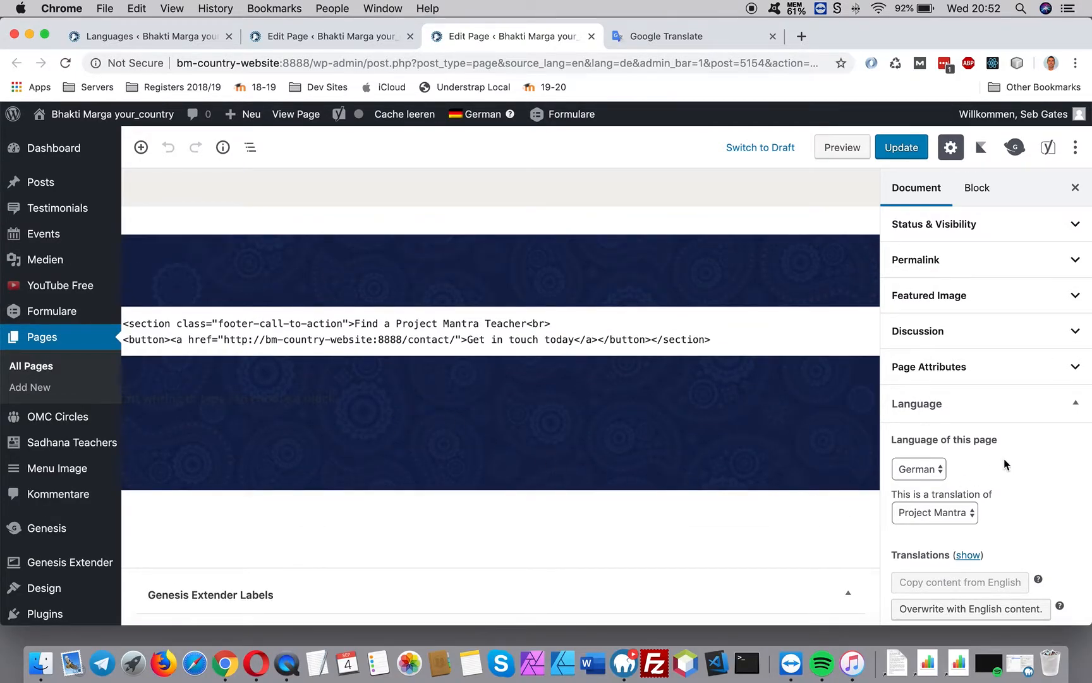
{"action": "left_click", "coordinate": [338, 29]}
{"action": "scroll", "coordinate": [560, 190], "scroll_direction": "down", "scroll_amount": 10}
{"action": "scroll", "coordinate": [561, 191], "scroll_direction": "down", "scroll_amount": 10}
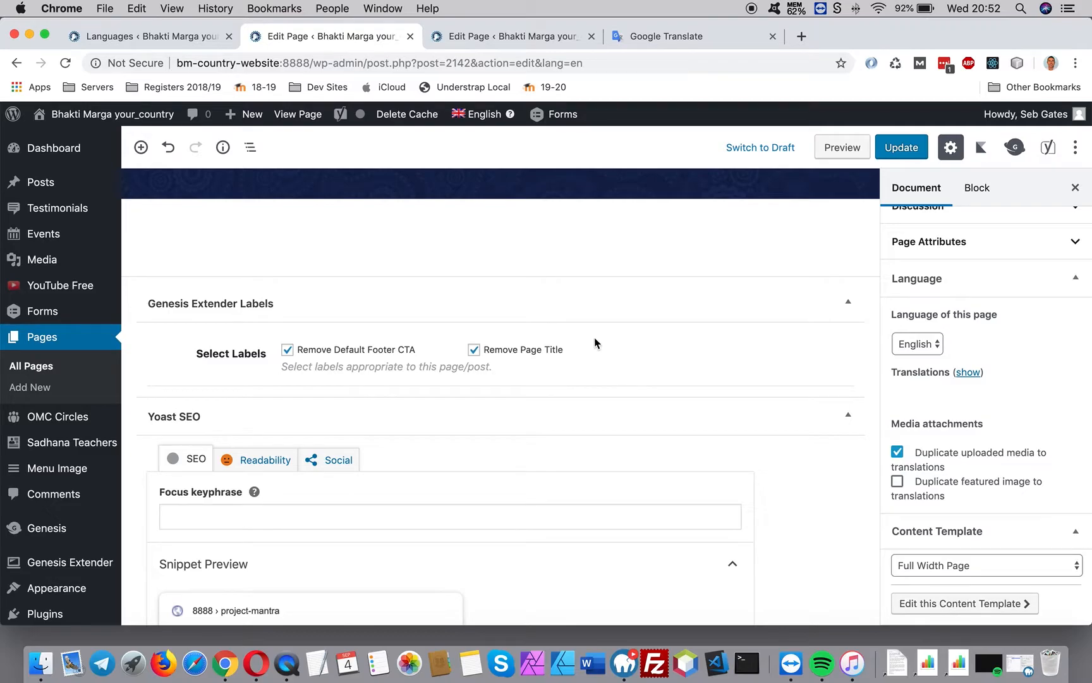
Copy the German page's title "Project Mantra" and translate it into German in Google Translate
{"action": "left_click", "coordinate": [500, 36]}
{"action": "scroll", "coordinate": [539, 236], "scroll_direction": "up", "scroll_amount": 5}
{"action": "scroll", "coordinate": [526, 252], "scroll_direction": "up", "scroll_amount": 10}
{"action": "left_click_drag", "start_coordinate": [357, 239], "coordinate": [215, 232]}
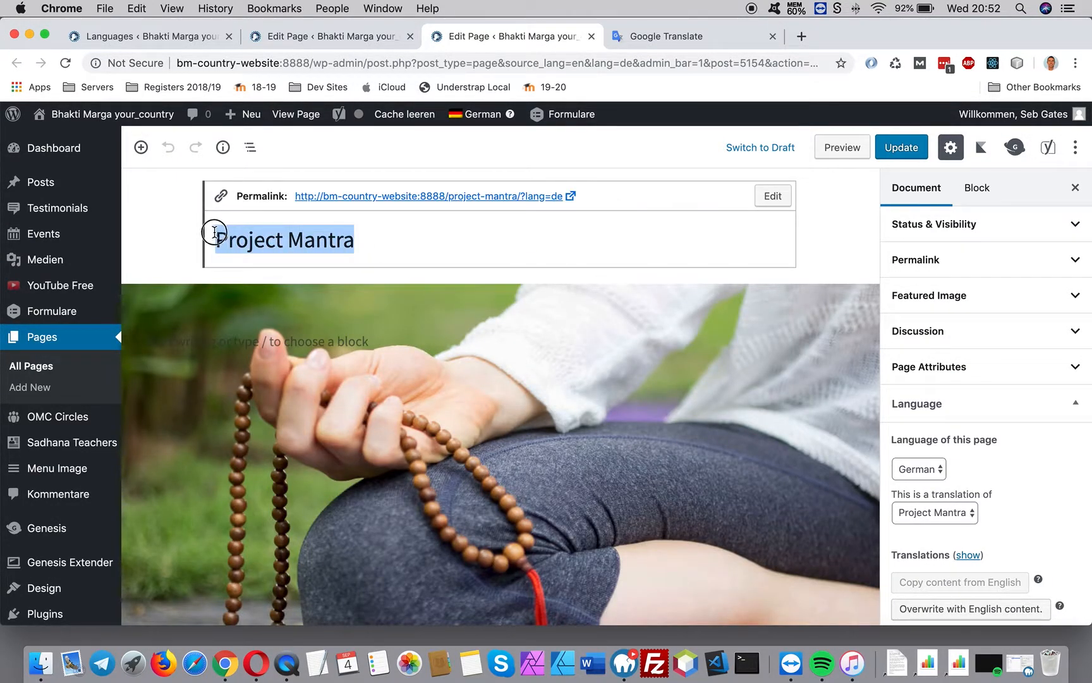
{"action": "key", "text": "super+c"}
{"action": "left_click", "coordinate": [681, 38]}
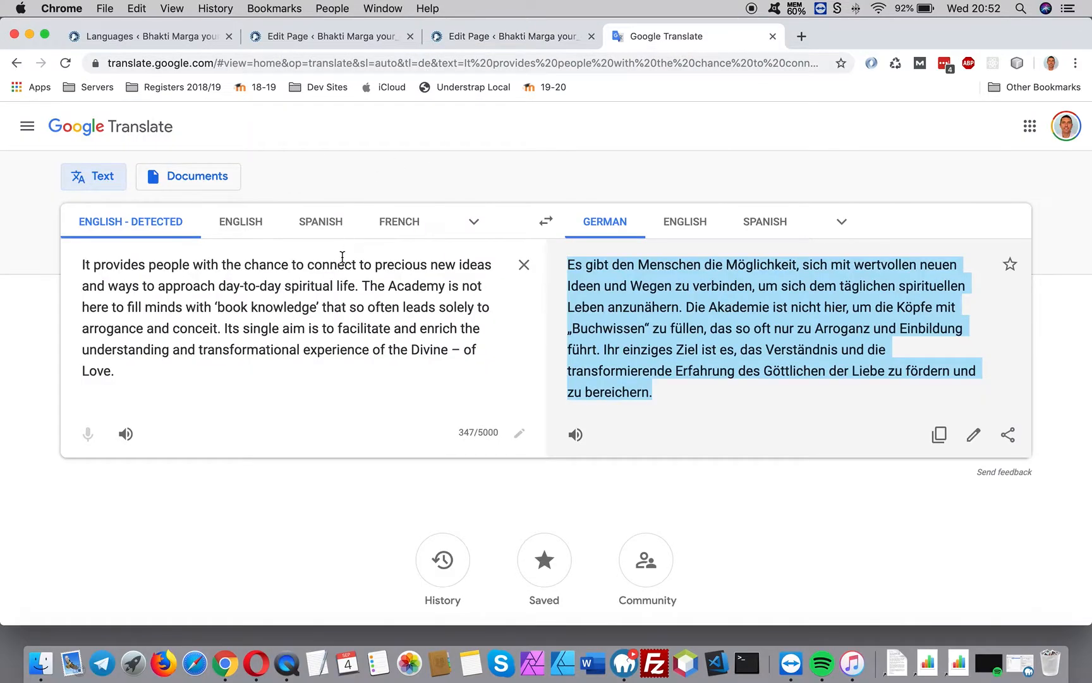
{"action": "left_click_drag", "start_coordinate": [133, 417], "coordinate": [49, 248]}
{"action": "key", "text": "super+v"}
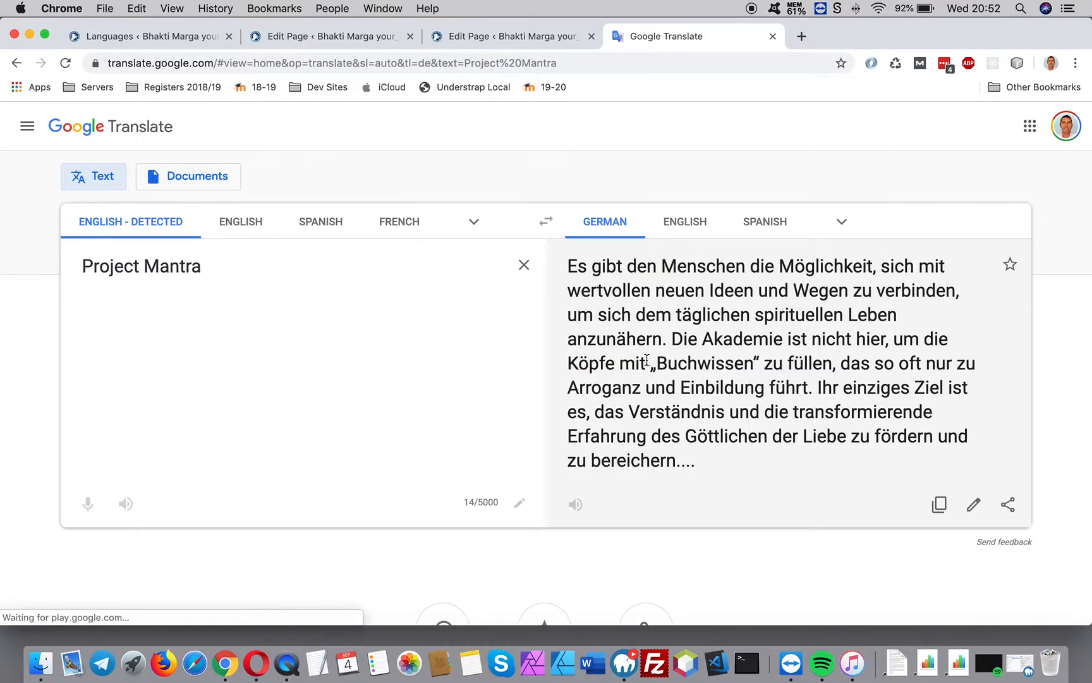
{"action": "left_click_drag", "start_coordinate": [719, 281], "coordinate": [559, 256]}
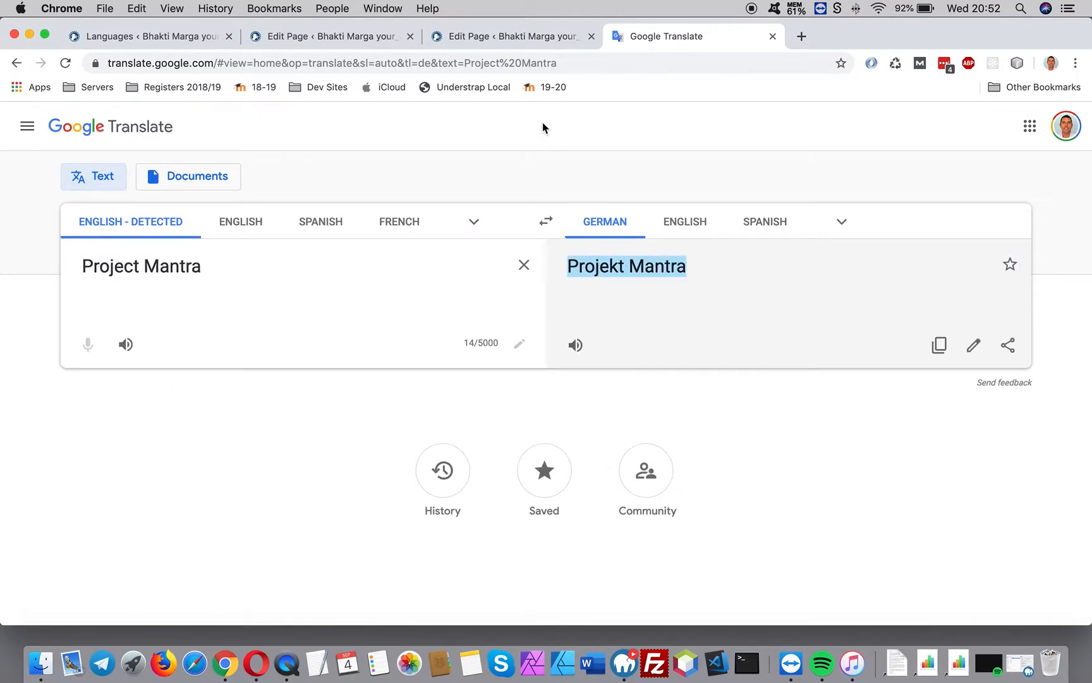
Switch to the German page's editor and replace its title with "Projekt Mantra"
{"action": "left_click", "coordinate": [463, 45]}
{"action": "left_click", "coordinate": [376, 252]}
{"action": "left_click_drag", "start_coordinate": [439, 239], "coordinate": [222, 239]}
{"action": "key", "text": "super+v"}
Replace the heading below the banner image with "Projekt Mantra"
{"action": "scroll", "coordinate": [404, 260], "scroll_direction": "down", "scroll_amount": 10}
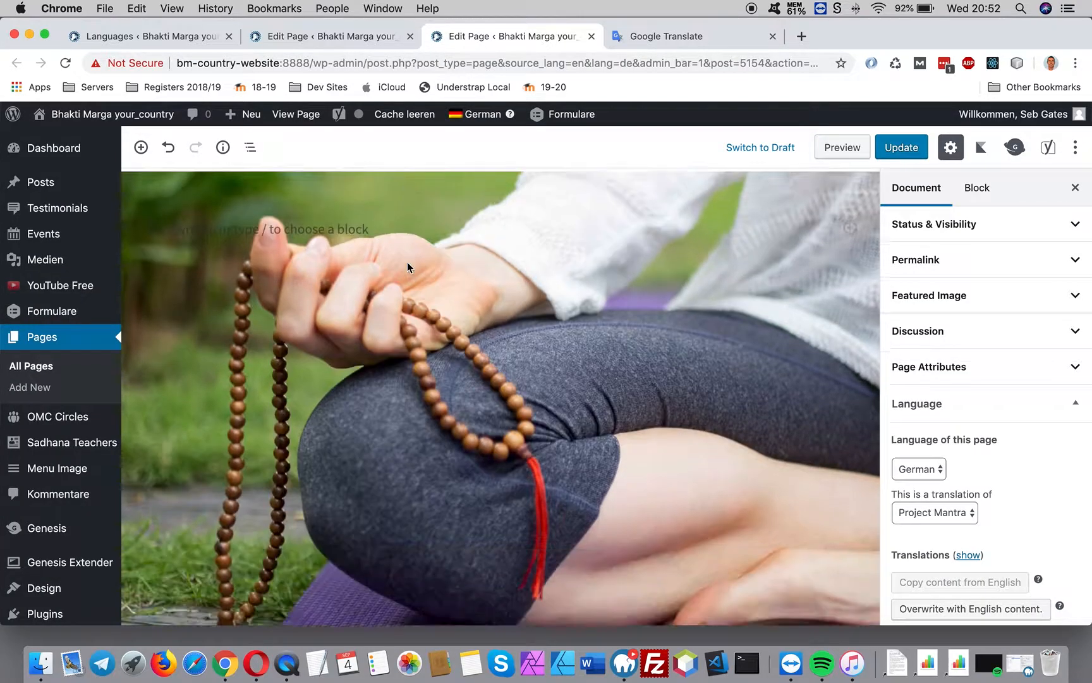
{"action": "scroll", "coordinate": [408, 263], "scroll_direction": "down", "scroll_amount": 3}
{"action": "scroll", "coordinate": [408, 263], "scroll_direction": "up", "scroll_amount": 2}
{"action": "left_click", "coordinate": [260, 461]}
{"action": "left_click", "coordinate": [318, 474]}
{"action": "left_click_drag", "start_coordinate": [318, 474], "coordinate": [134, 470]}
{"action": "key", "text": "super+v"}
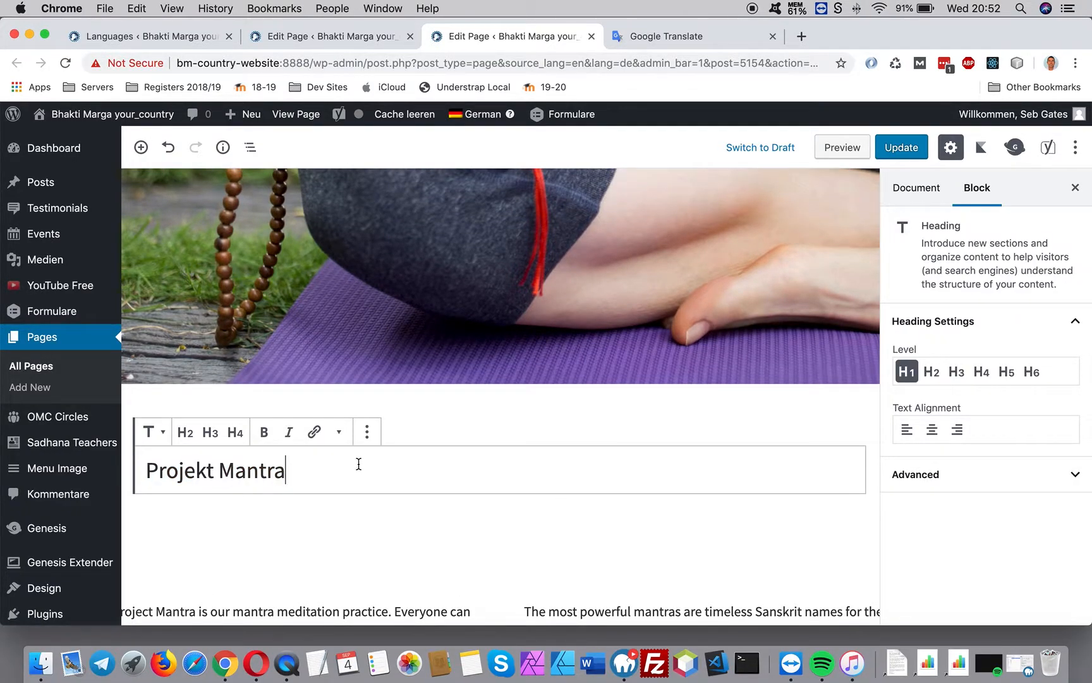
Copy the first-column paragraph about mantra meditation practice and translate it into German in Google Translate
{"action": "scroll", "coordinate": [358, 466], "scroll_direction": "down", "scroll_amount": 3}
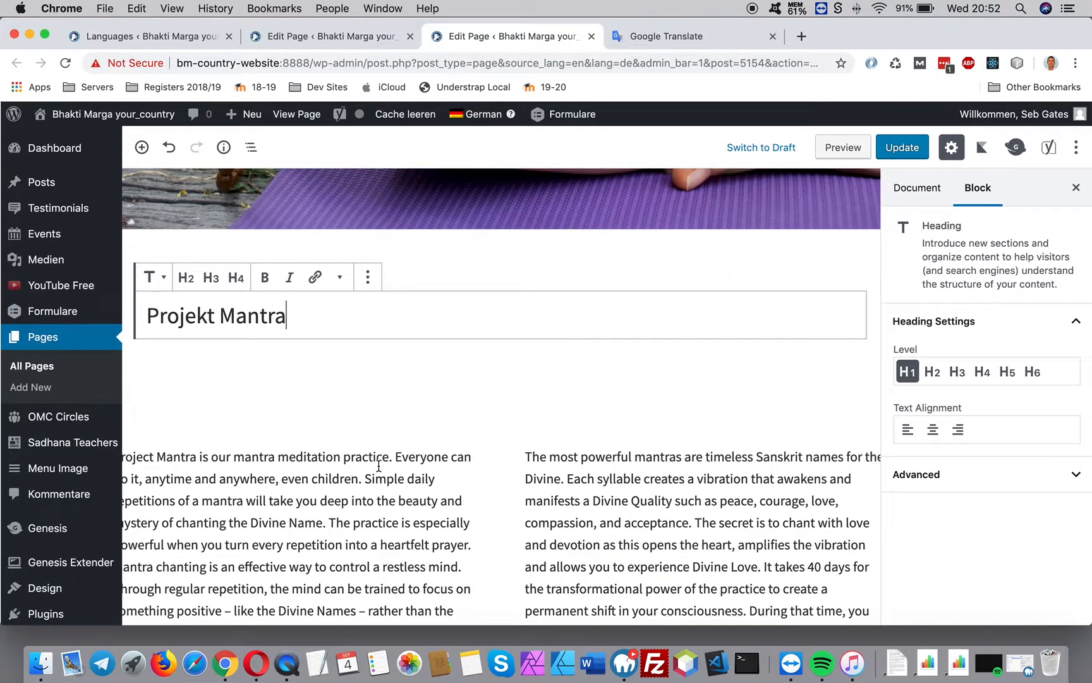
{"action": "scroll", "coordinate": [415, 469], "scroll_direction": "down", "scroll_amount": 3}
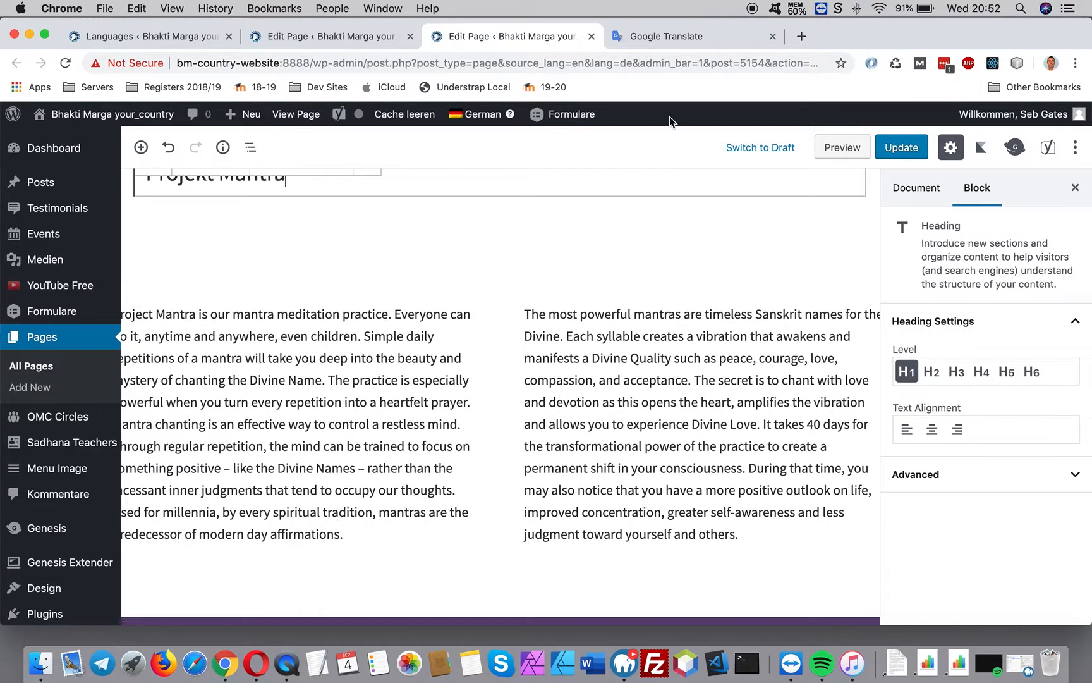
{"action": "left_click_drag", "start_coordinate": [343, 534], "coordinate": [86, 318]}
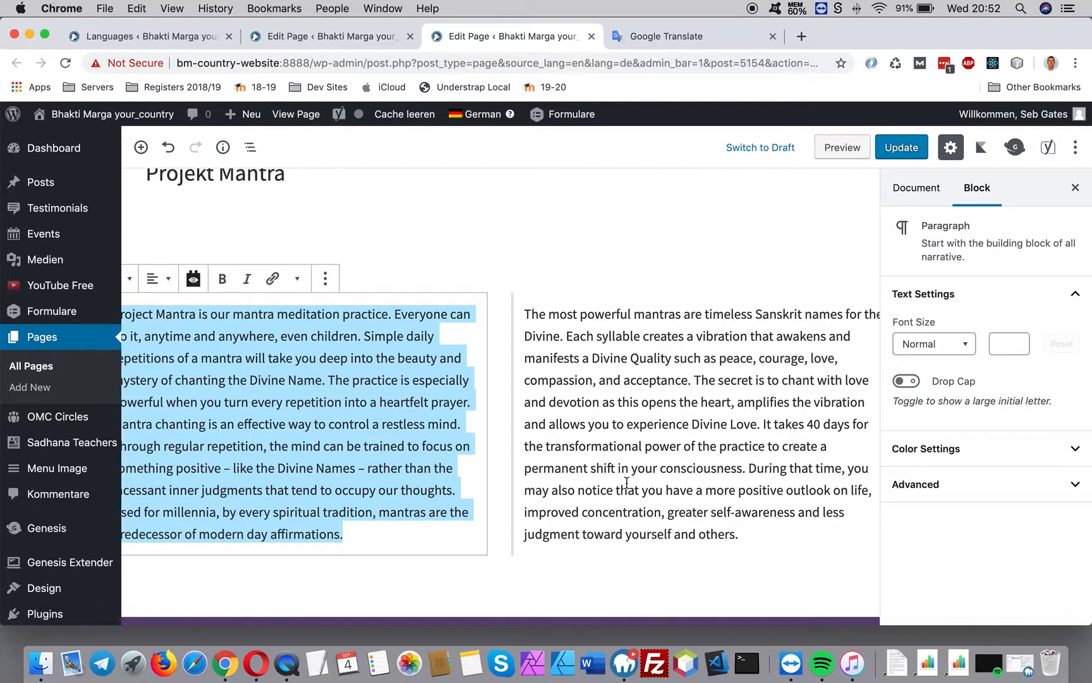
{"action": "left_click", "coordinate": [692, 37]}
{"action": "left_click_drag", "start_coordinate": [215, 268], "coordinate": [78, 250]}
{"action": "key", "text": "super+v"}
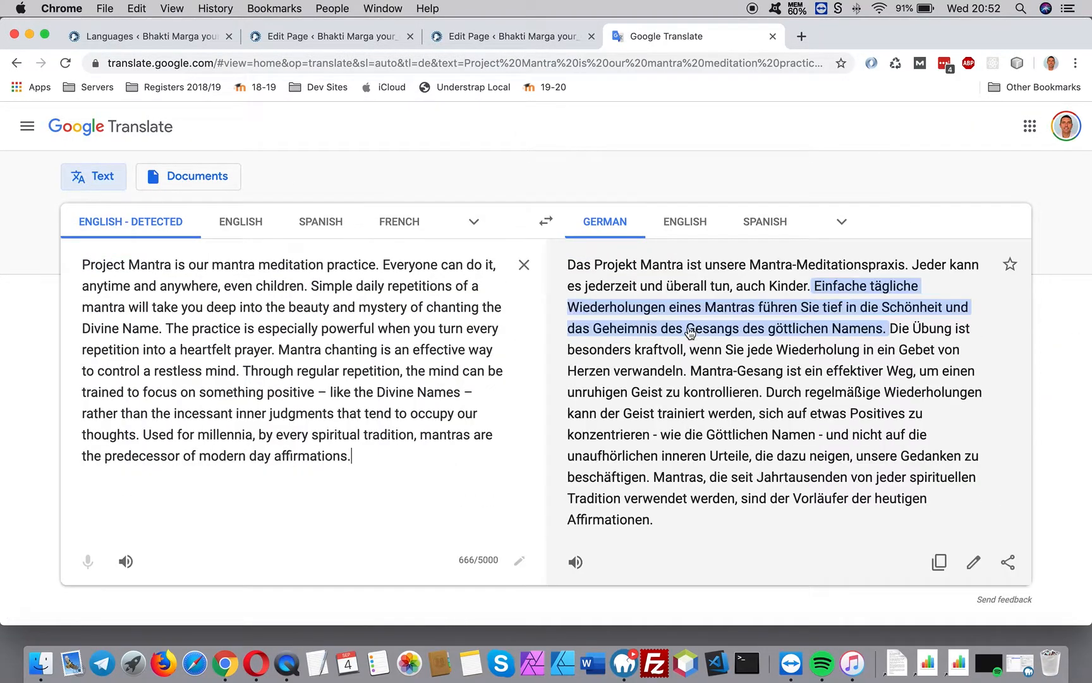
{"action": "left_click_drag", "start_coordinate": [693, 530], "coordinate": [571, 263]}
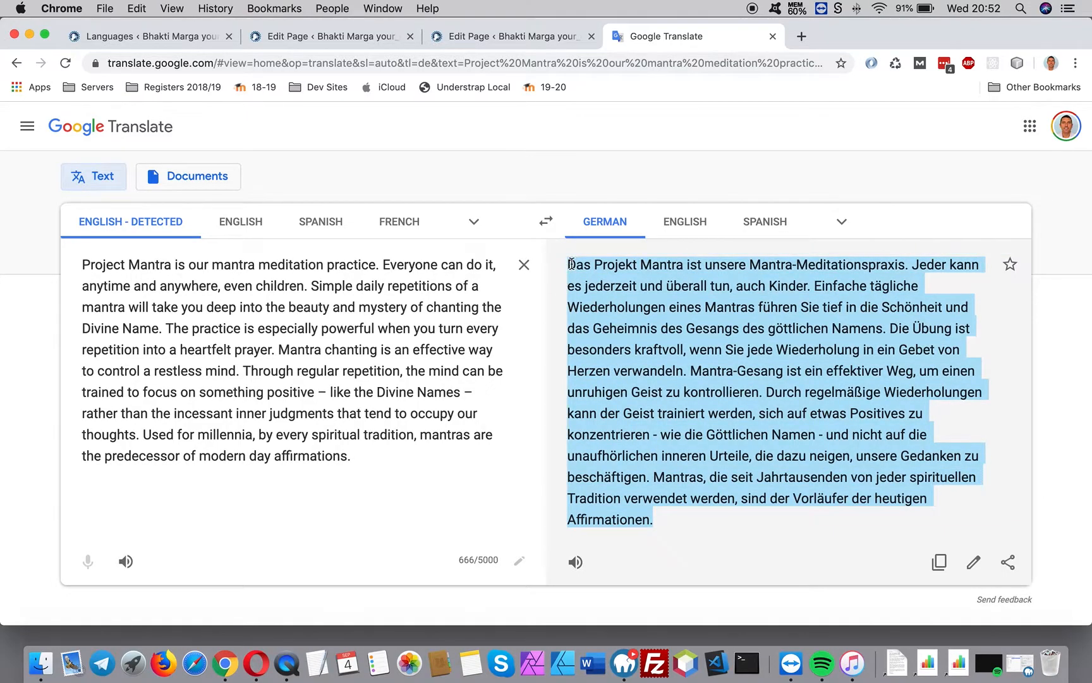
Switch to the German page's editor and replace the first-column paragraph with its German translation
{"action": "left_click", "coordinate": [515, 39]}
{"action": "left_click_drag", "start_coordinate": [346, 534], "coordinate": [103, 310]}
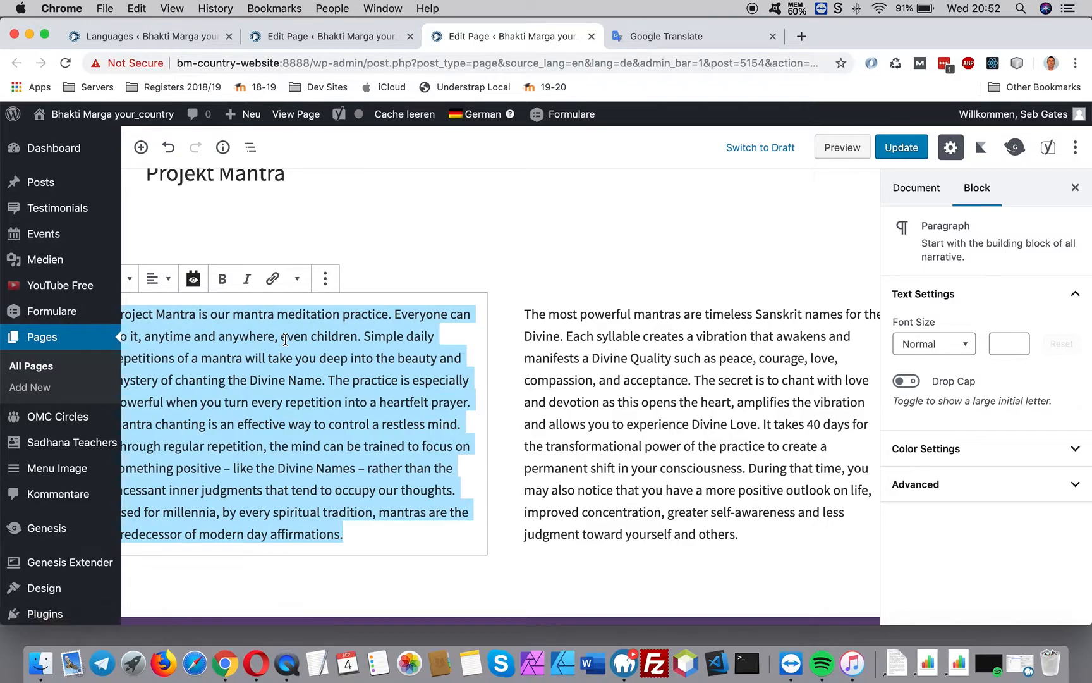
{"action": "key", "text": "super+v"}
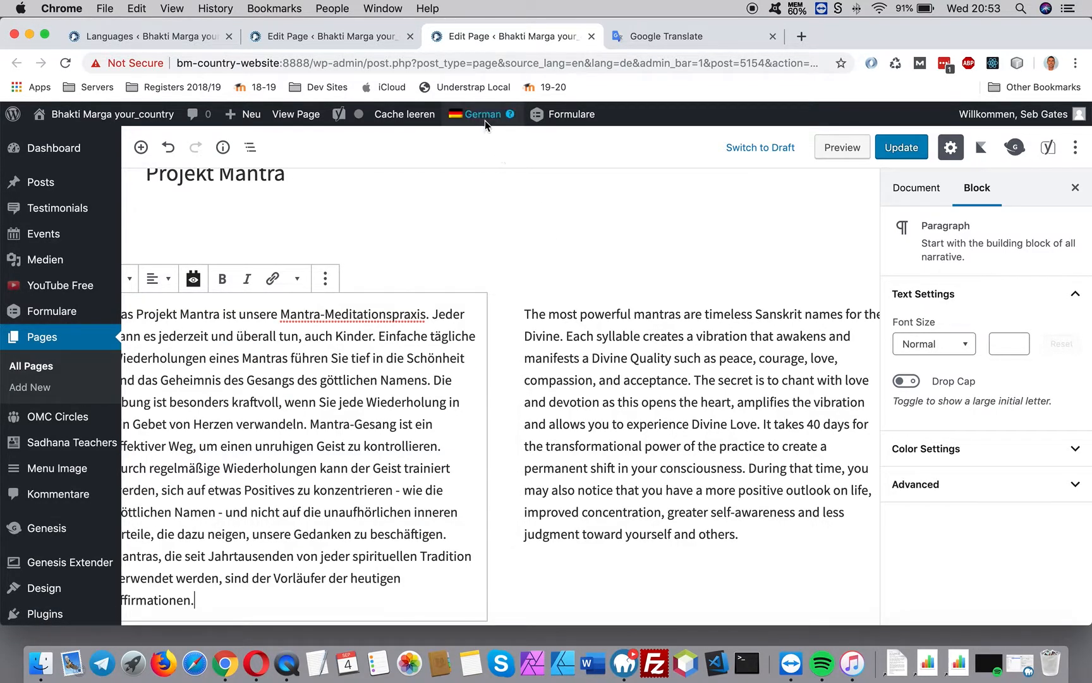
Copy the second-column paragraph about the most powerful mantras and translate it into German in Google Translate
{"action": "mouse_move", "coordinate": [484, 117]}
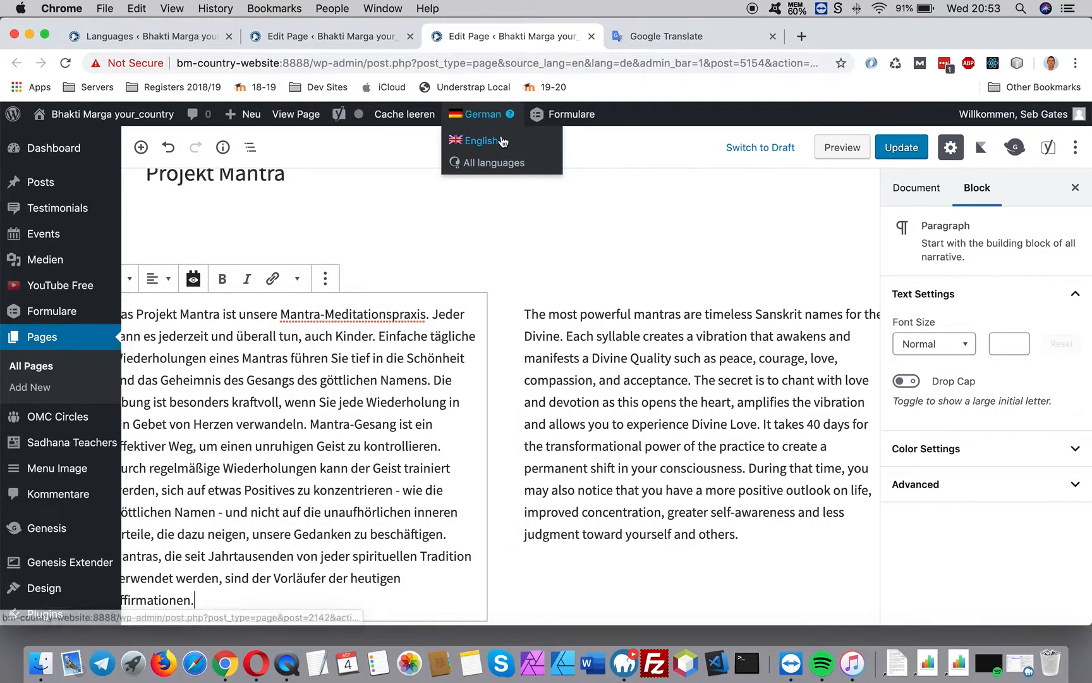
{"action": "left_click", "coordinate": [671, 39]}
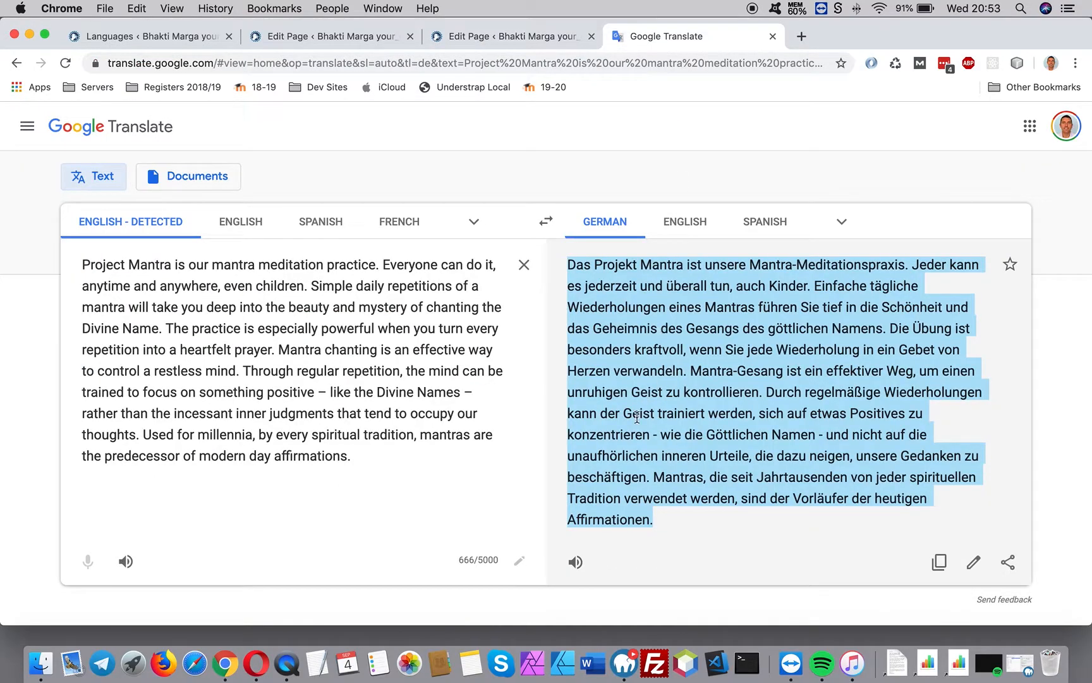
{"action": "left_click", "coordinate": [475, 37]}
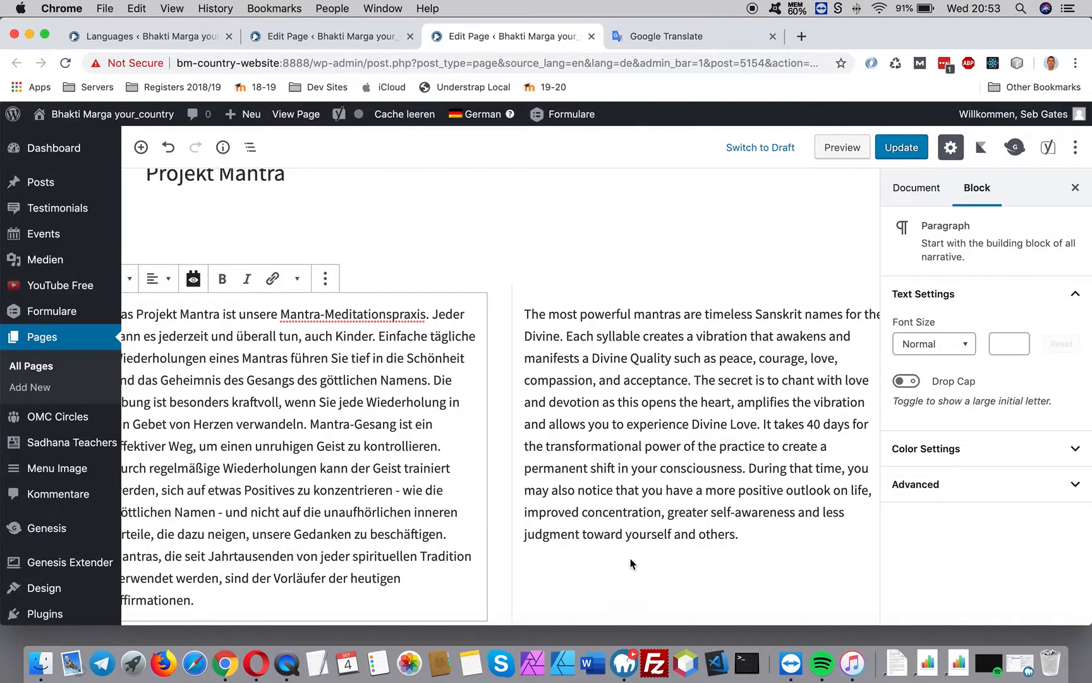
{"action": "left_click_drag", "start_coordinate": [727, 531], "coordinate": [485, 265]}
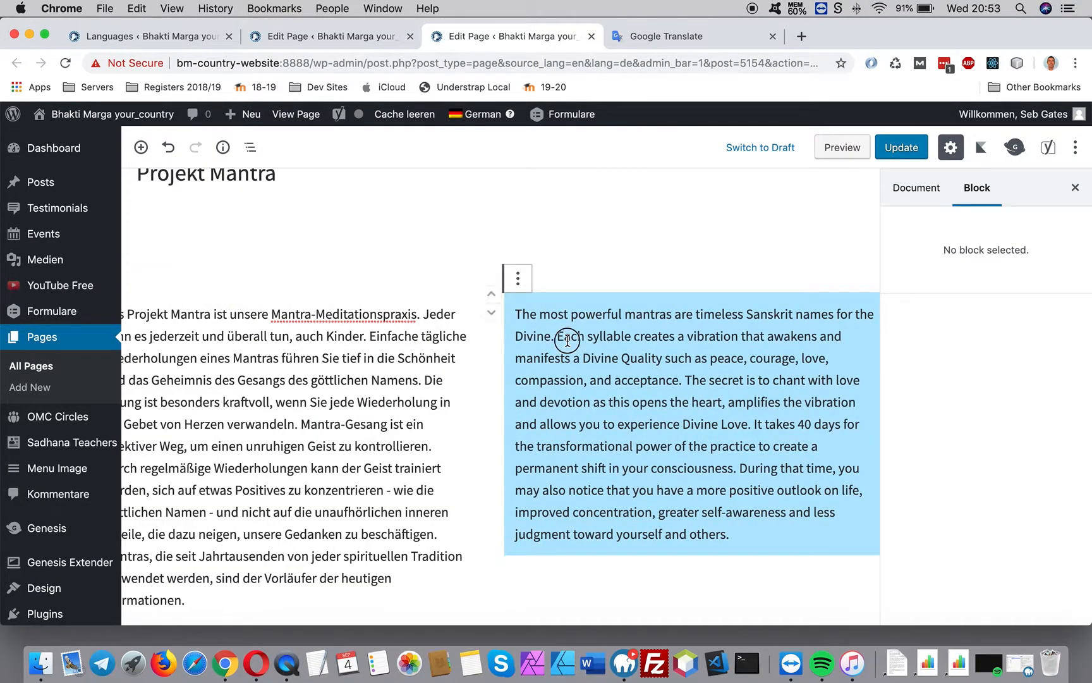
{"action": "left_click", "coordinate": [715, 445]}
{"action": "left_click_drag", "start_coordinate": [714, 526], "coordinate": [513, 314]}
{"action": "key", "text": "super+c"}
{"action": "left_click", "coordinate": [654, 36]}
{"action": "left_click", "coordinate": [323, 404]}
{"action": "left_click_drag", "start_coordinate": [359, 458], "coordinate": [24, 256]}
{"action": "key", "text": "super+v"}
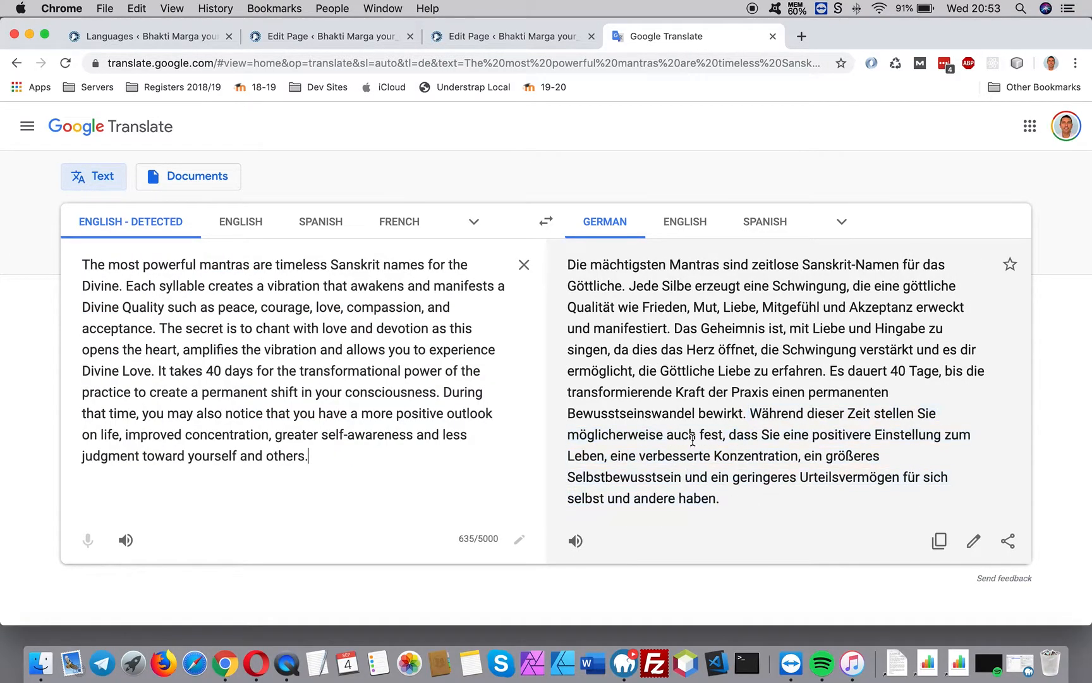
Copy the German translation and replace the second-column paragraph on the German page with it
{"action": "left_click_drag", "start_coordinate": [744, 502], "coordinate": [658, 354]}
{"action": "left_click_drag", "start_coordinate": [577, 280], "coordinate": [568, 266]}
{"action": "key", "text": "super+c"}
{"action": "left_click", "coordinate": [497, 36]}
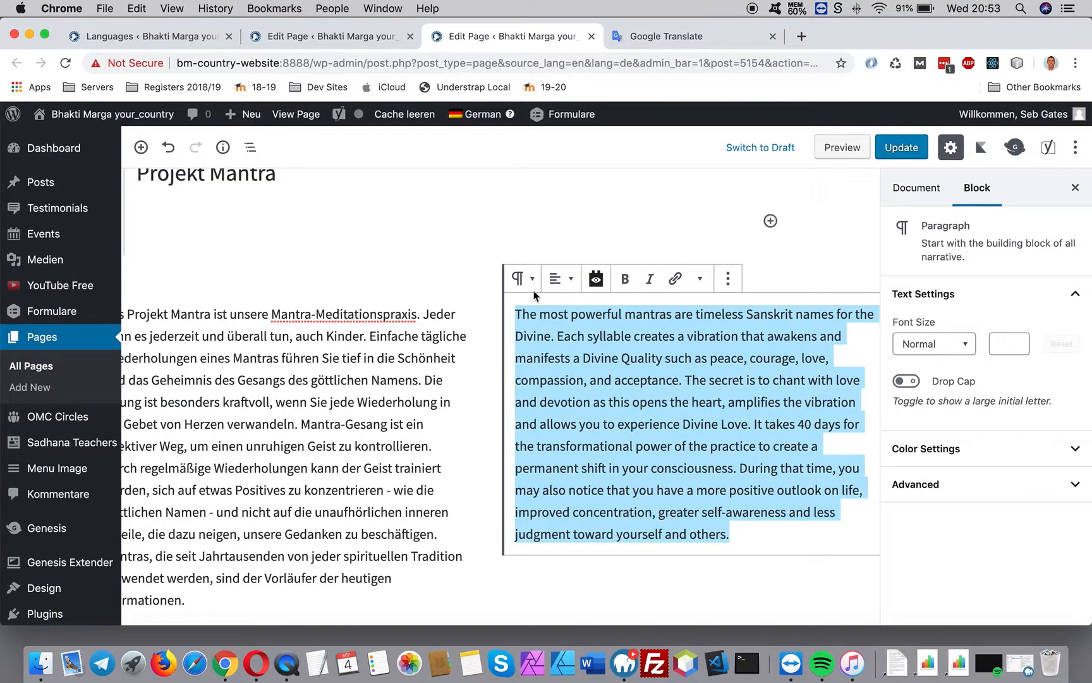
{"action": "mouse_move", "coordinate": [447, 115]}
{"action": "left_click", "coordinate": [716, 528]}
{"action": "left_click_drag", "start_coordinate": [739, 532], "coordinate": [503, 310]}
{"action": "key", "text": "super+v"}
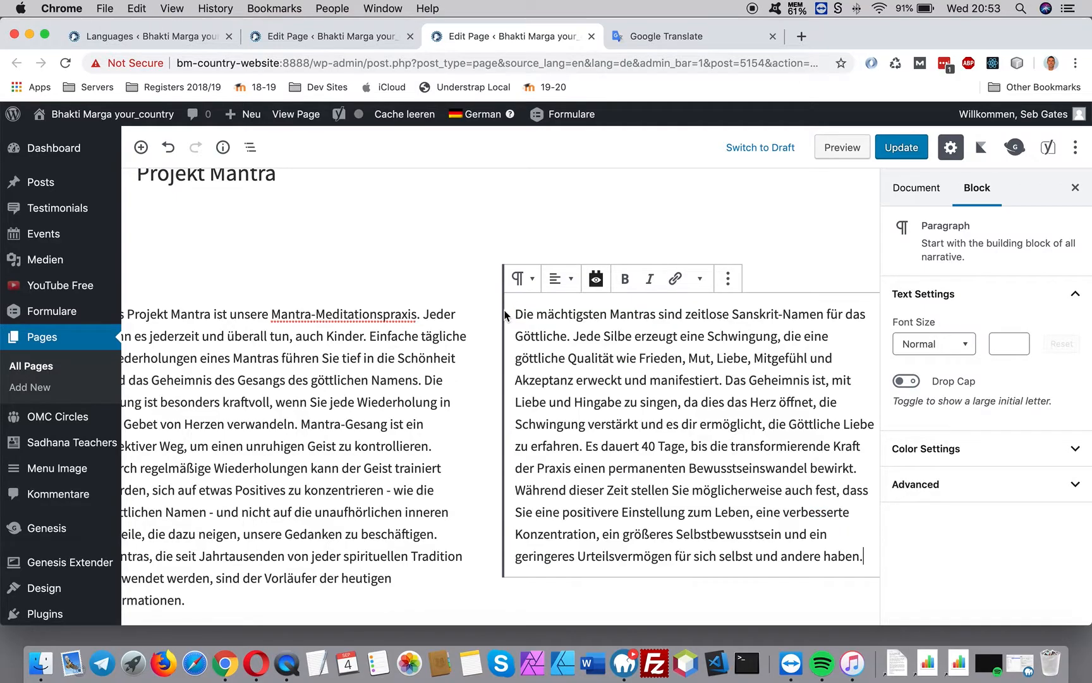
Copy the quote sentence about chanting the Divine Name above "How it Works" and translate it into German in Google Translate
{"action": "scroll", "coordinate": [497, 339], "scroll_direction": "down", "scroll_amount": 10}
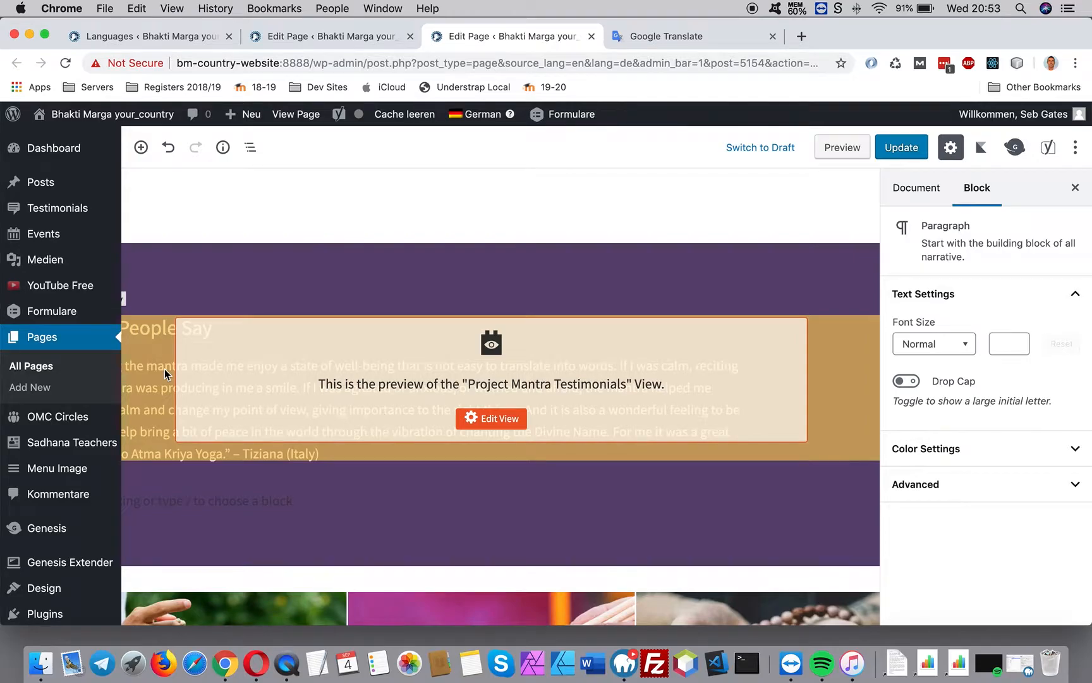
{"action": "scroll", "coordinate": [165, 368], "scroll_direction": "down", "scroll_amount": 10}
{"action": "scroll", "coordinate": [471, 366], "scroll_direction": "up", "scroll_amount": 2}
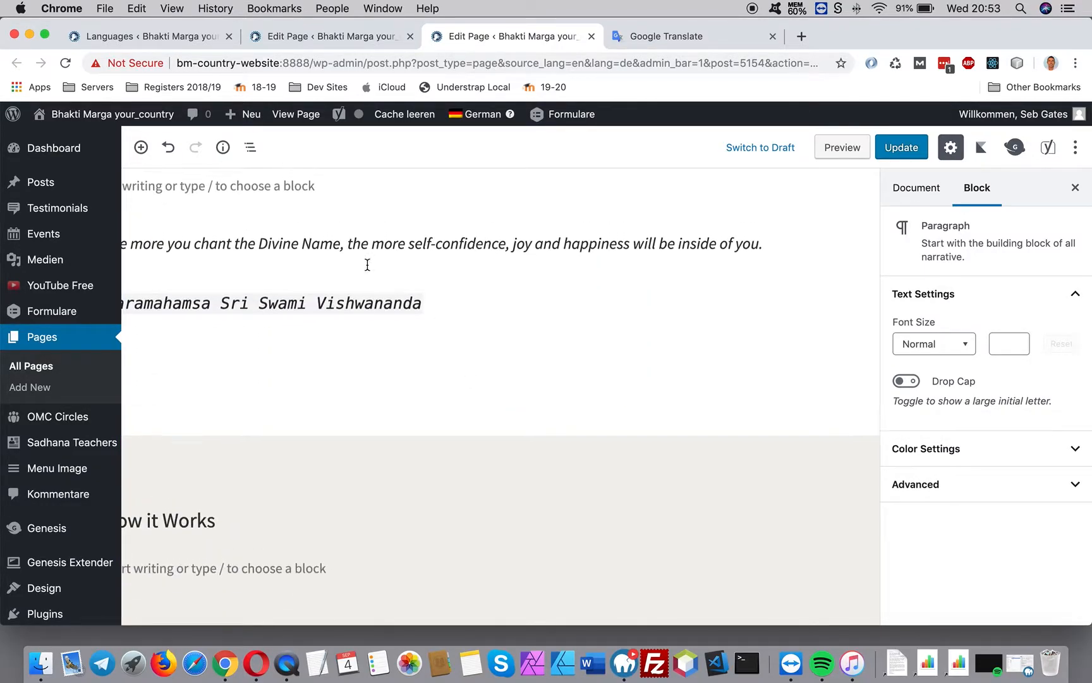
{"action": "left_click", "coordinate": [390, 282]}
{"action": "left_click_drag", "start_coordinate": [773, 289], "coordinate": [113, 276]}
{"action": "key", "text": "super+c"}
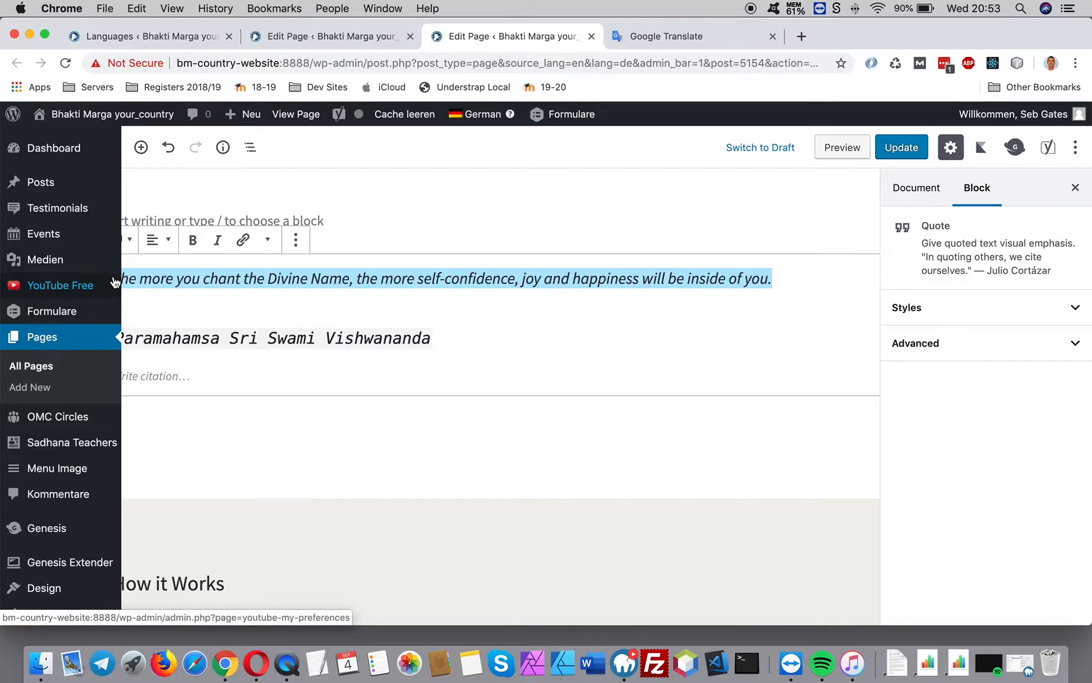
{"action": "left_click", "coordinate": [638, 36]}
{"action": "left_click", "coordinate": [277, 451]}
{"action": "left_click_drag", "start_coordinate": [342, 455], "coordinate": [76, 260]}
{"action": "key", "text": "super+v"}
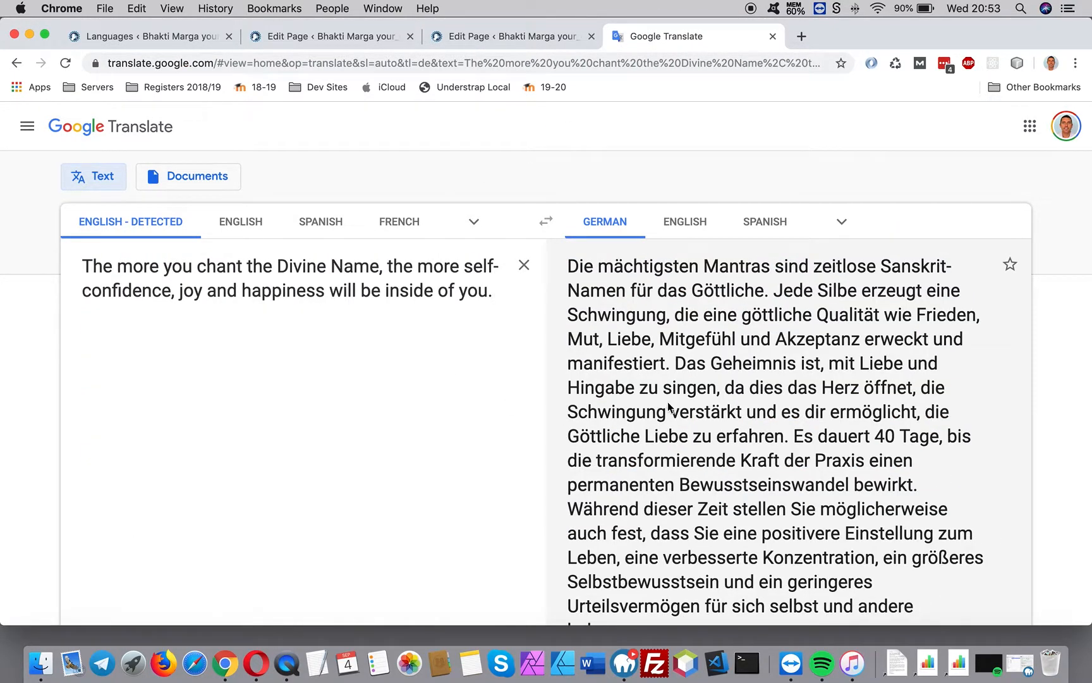
Replace the quote sentence on the German page with its translation "Je mehr du den göttlichen Namen singst, desto mehr Selbstvertrauen, Freude und Glück werden in dir sein."
{"action": "left_click_drag", "start_coordinate": [744, 334], "coordinate": [545, 235]}
{"action": "key", "text": "super+c"}
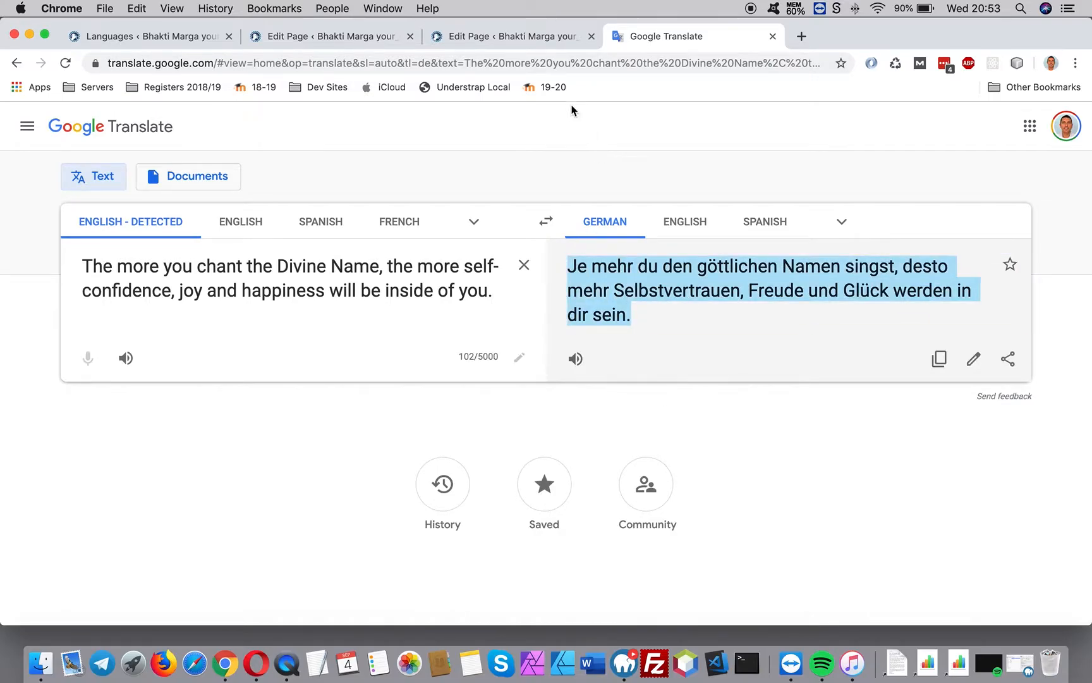
{"action": "left_click", "coordinate": [483, 37]}
{"action": "left_click", "coordinate": [380, 283]}
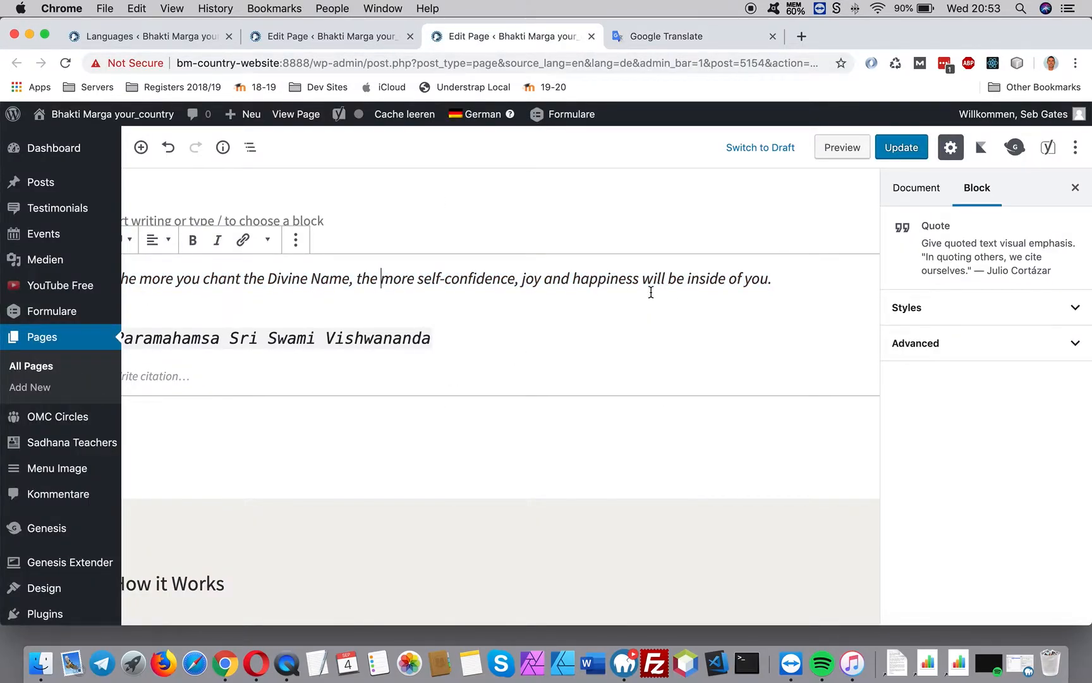
{"action": "left_click_drag", "start_coordinate": [781, 276], "coordinate": [107, 283]}
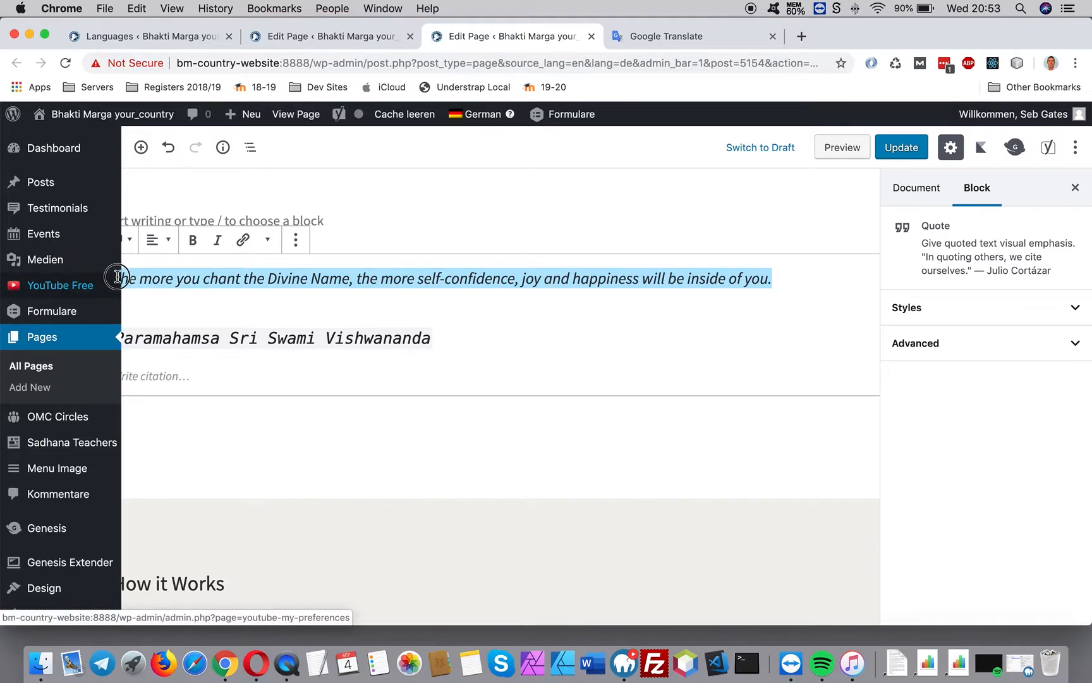
{"action": "key", "text": "super+v"}
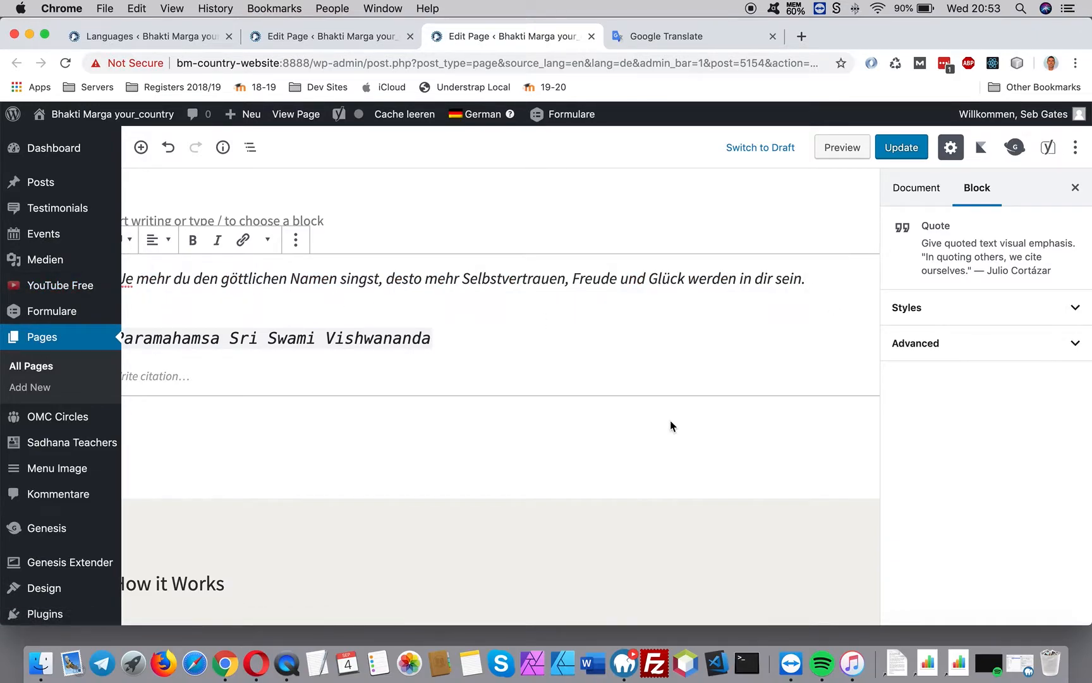
Update the German page and show its document settings
{"action": "left_click", "coordinate": [901, 149]}
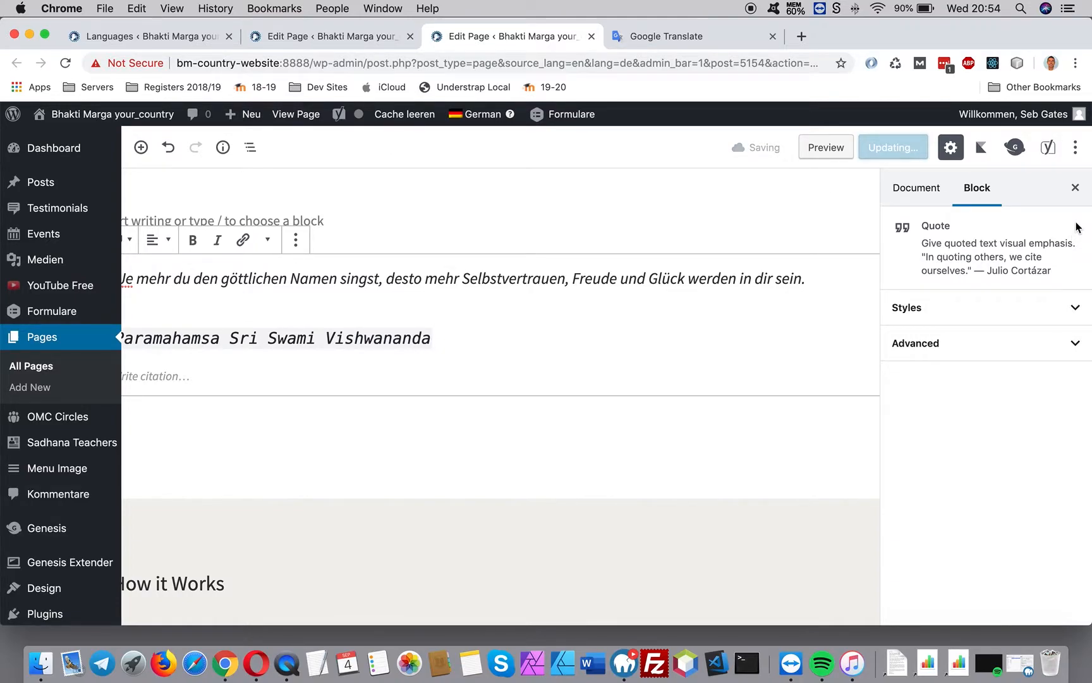
{"action": "left_click", "coordinate": [1076, 188]}
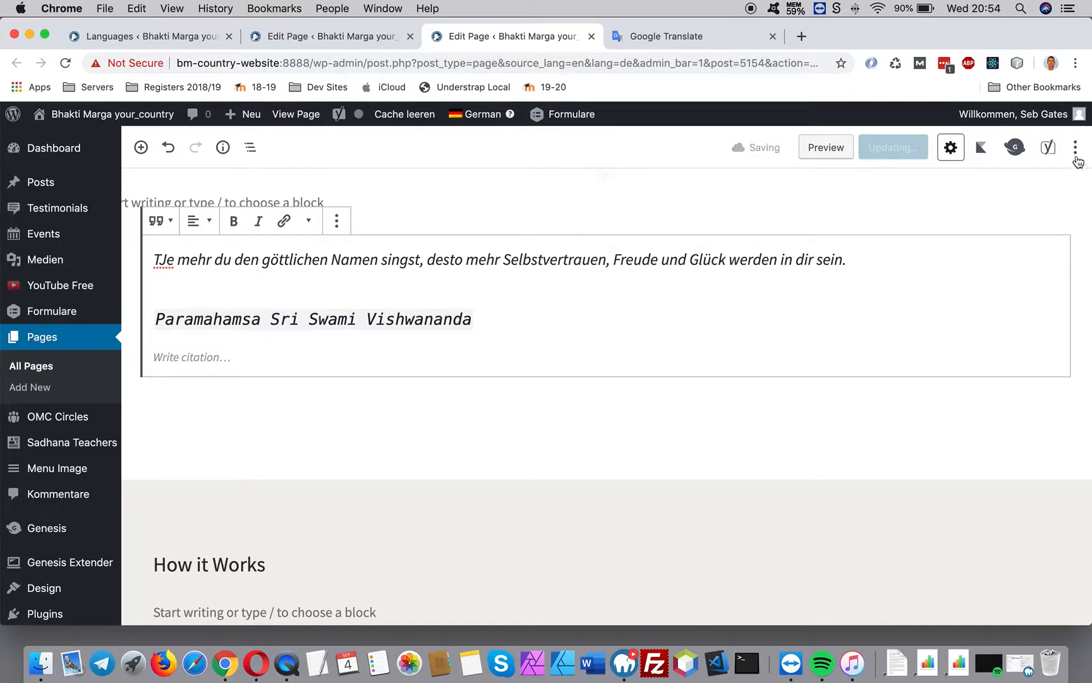
{"action": "left_click", "coordinate": [1075, 147]}
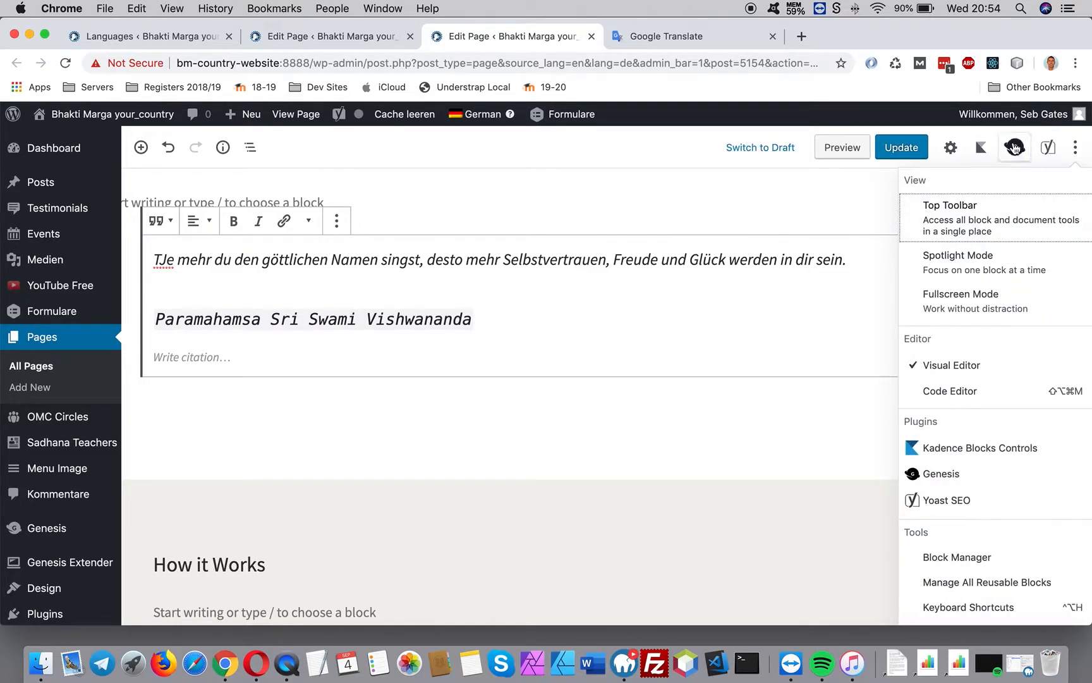
{"action": "left_click", "coordinate": [952, 148]}
{"action": "left_click", "coordinate": [928, 201]}
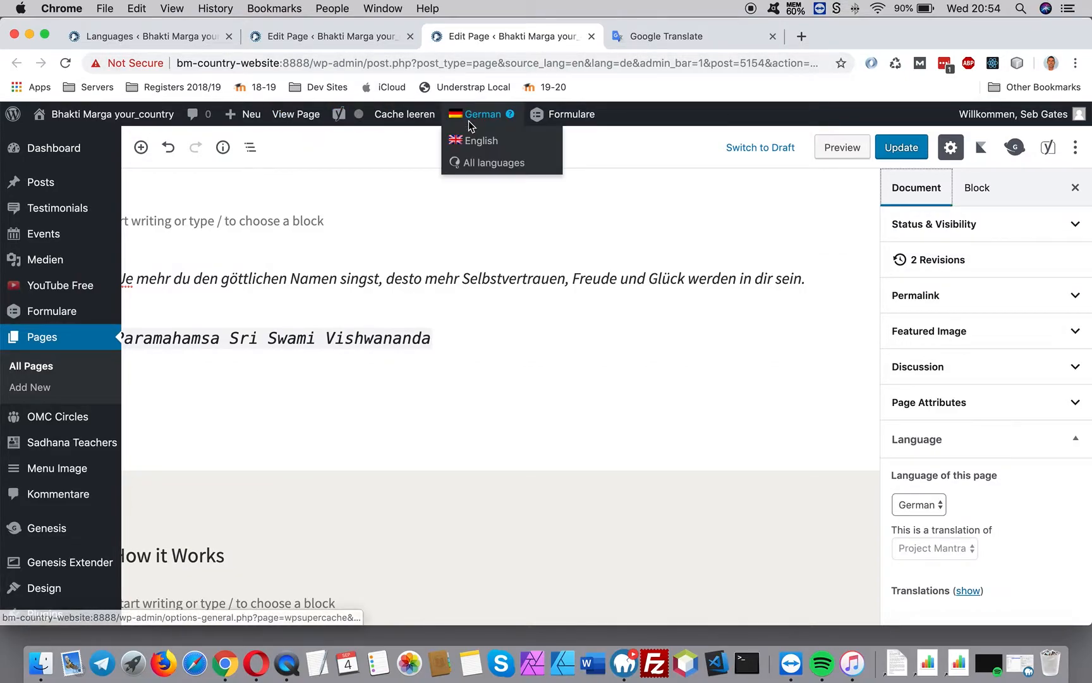
View the German page in a new tab and examine its heading, both column paragraphs and the quote
{"action": "right_click", "coordinate": [303, 114]}
{"action": "left_click", "coordinate": [344, 120]}
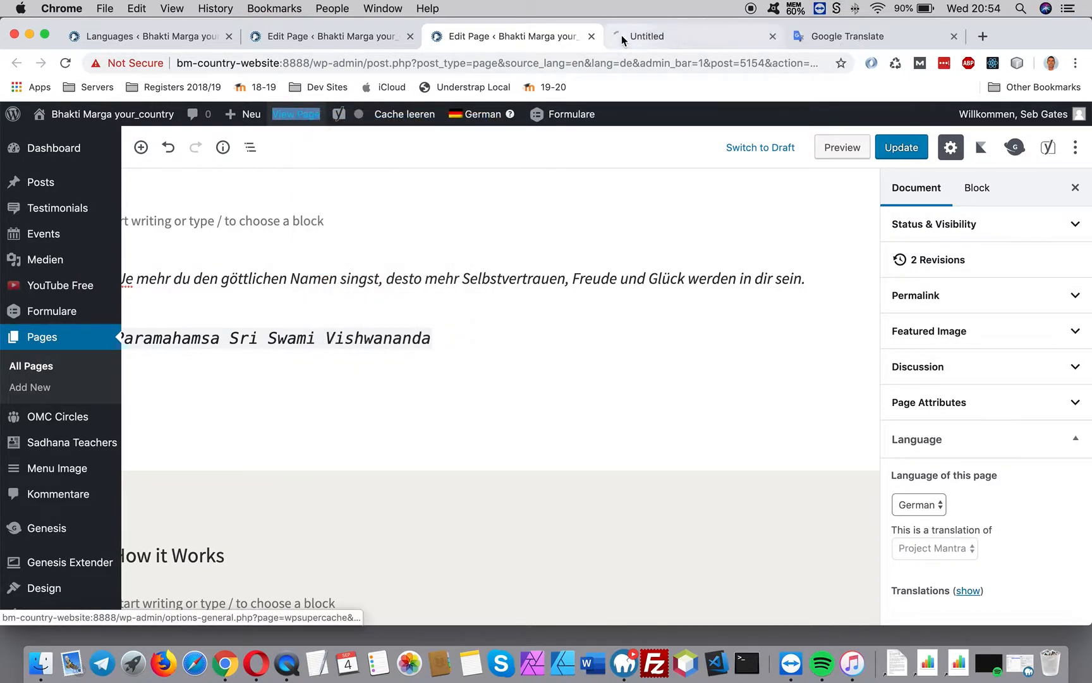
{"action": "left_click", "coordinate": [663, 38]}
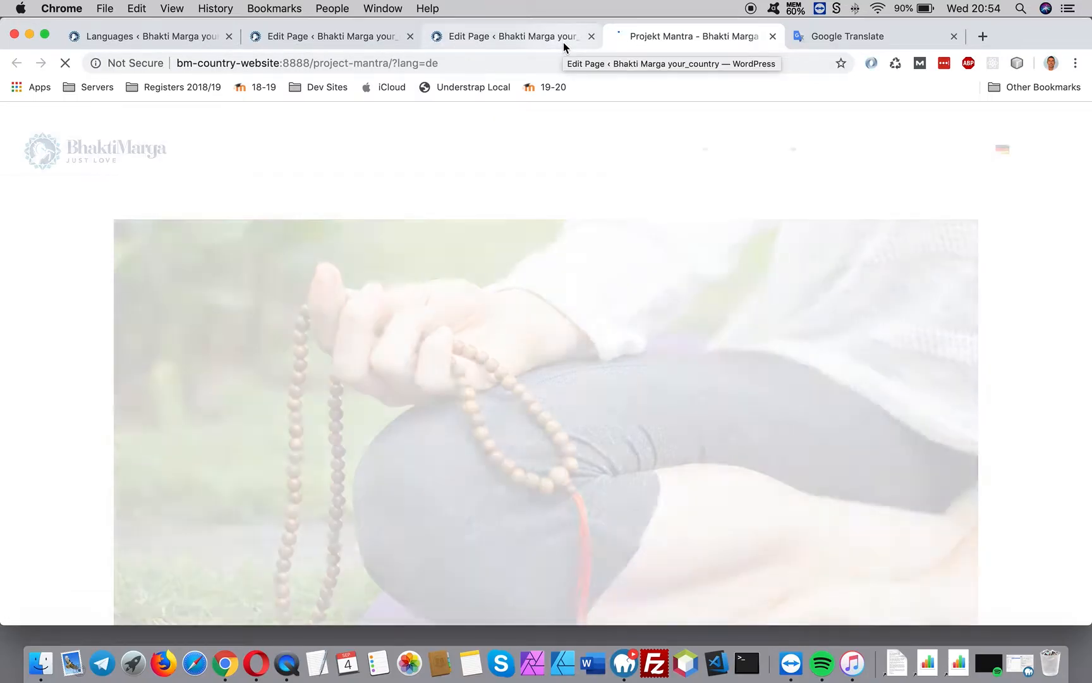
{"action": "scroll", "coordinate": [513, 325], "scroll_direction": "down", "scroll_amount": 5}
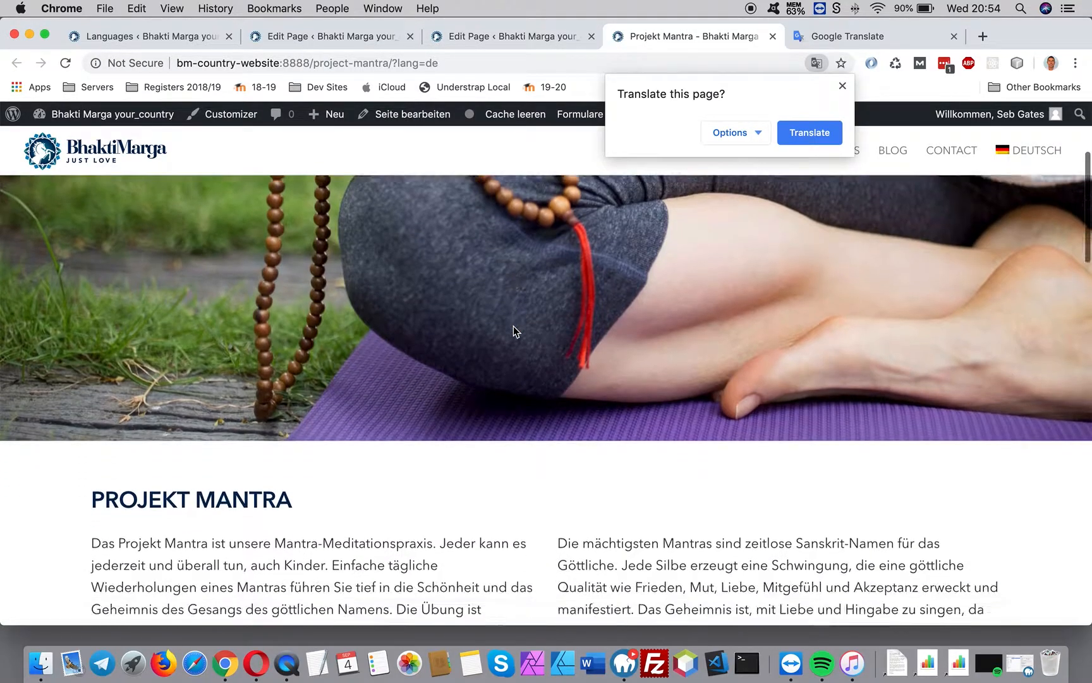
{"action": "left_click_drag", "start_coordinate": [293, 435], "coordinate": [90, 433]}
{"action": "scroll", "coordinate": [663, 490], "scroll_direction": "down", "scroll_amount": 5}
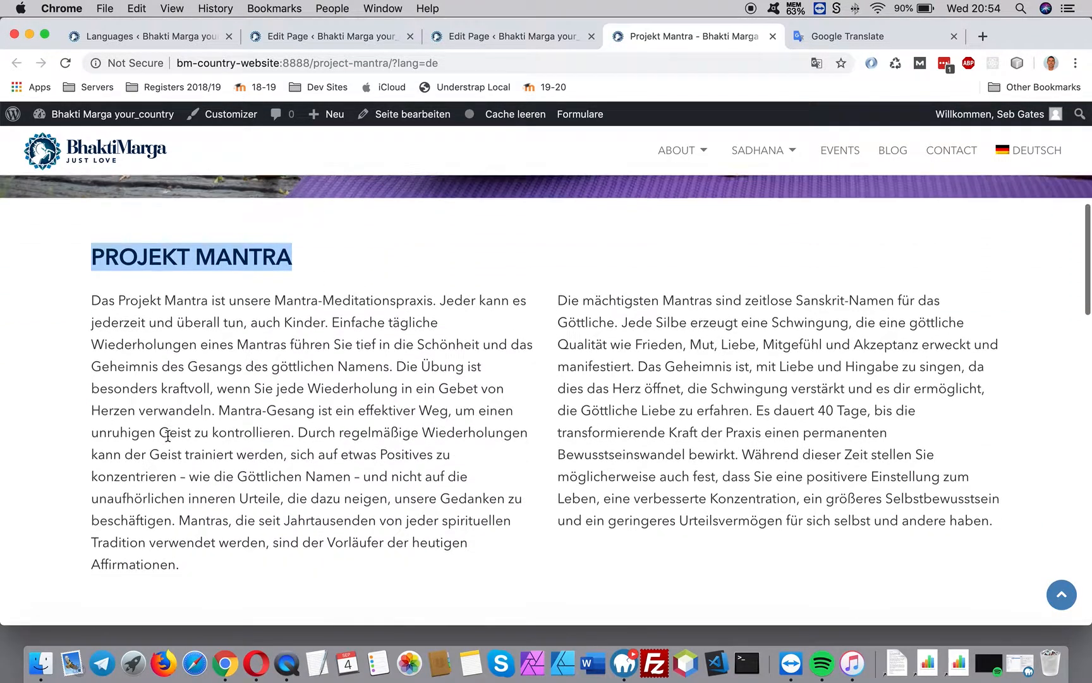
{"action": "left_click_drag", "start_coordinate": [664, 490], "coordinate": [218, 378]}
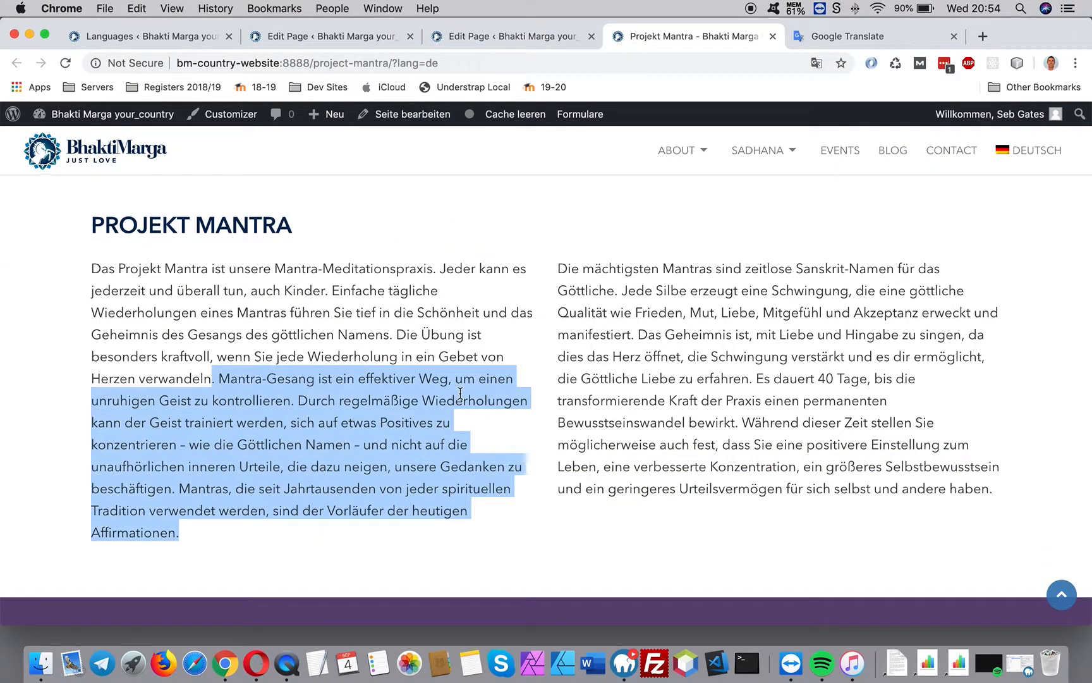
{"action": "scroll", "coordinate": [461, 393], "scroll_direction": "down", "scroll_amount": 6}
{"action": "scroll", "coordinate": [461, 393], "scroll_direction": "down", "scroll_amount": 10}
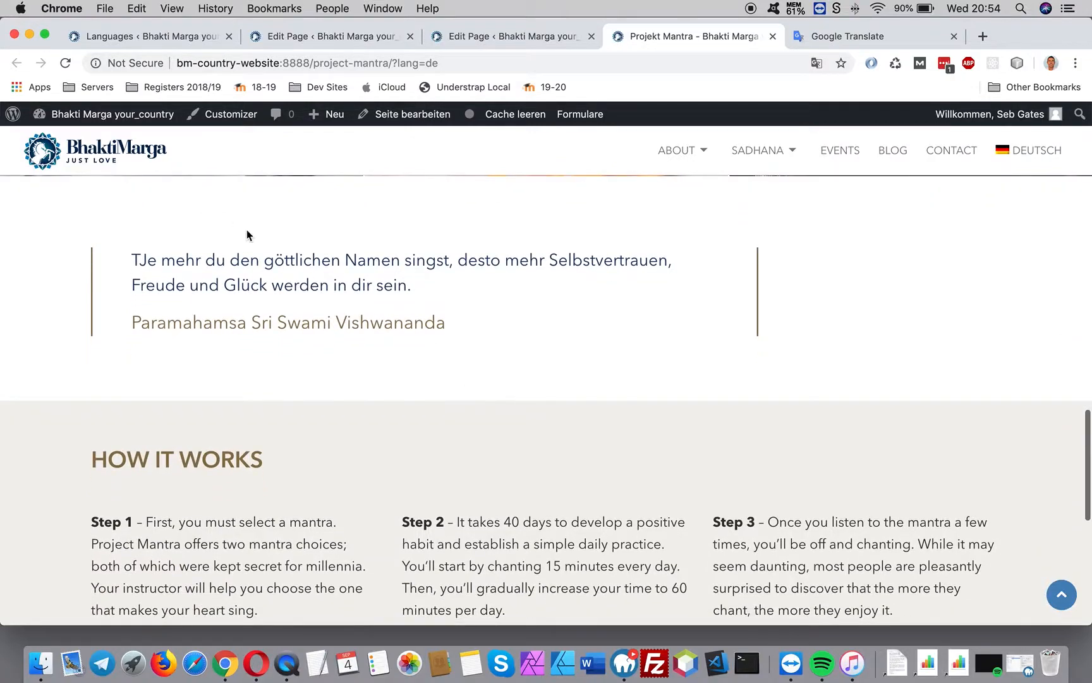
{"action": "left_click_drag", "start_coordinate": [420, 284], "coordinate": [217, 260]}
Switch the live page to its English version and look through the column texts and testimonials
{"action": "mouse_move", "coordinate": [1035, 160]}
{"action": "left_click", "coordinate": [1015, 189]}
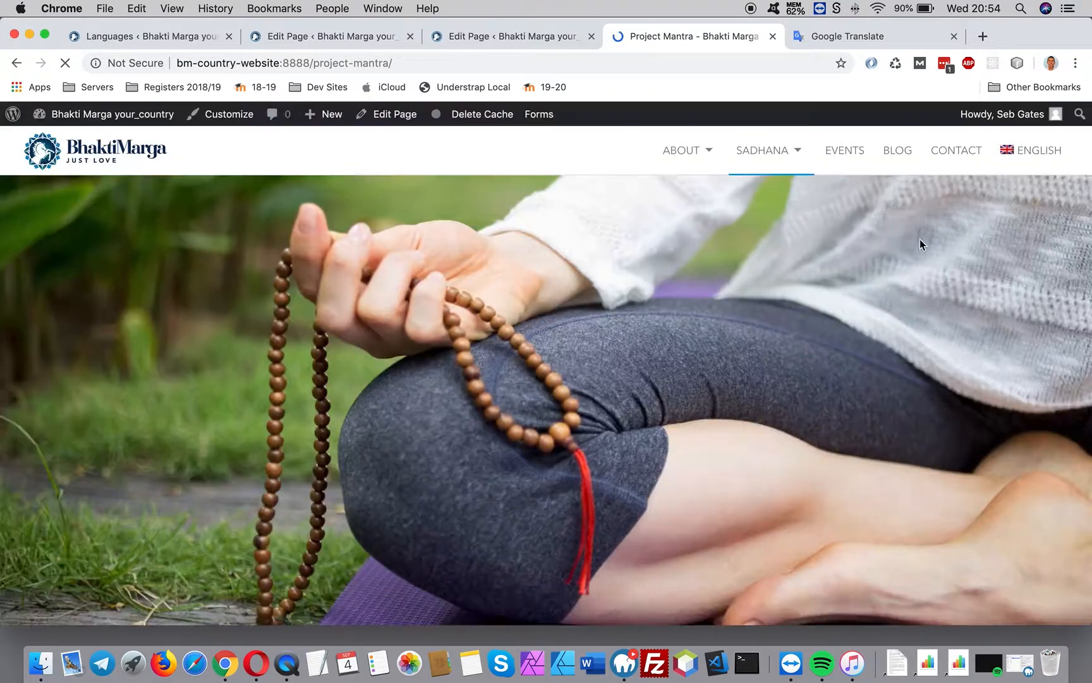
{"action": "scroll", "coordinate": [595, 332], "scroll_direction": "down", "scroll_amount": 10}
{"action": "scroll", "coordinate": [190, 221], "scroll_direction": "up", "scroll_amount": 4}
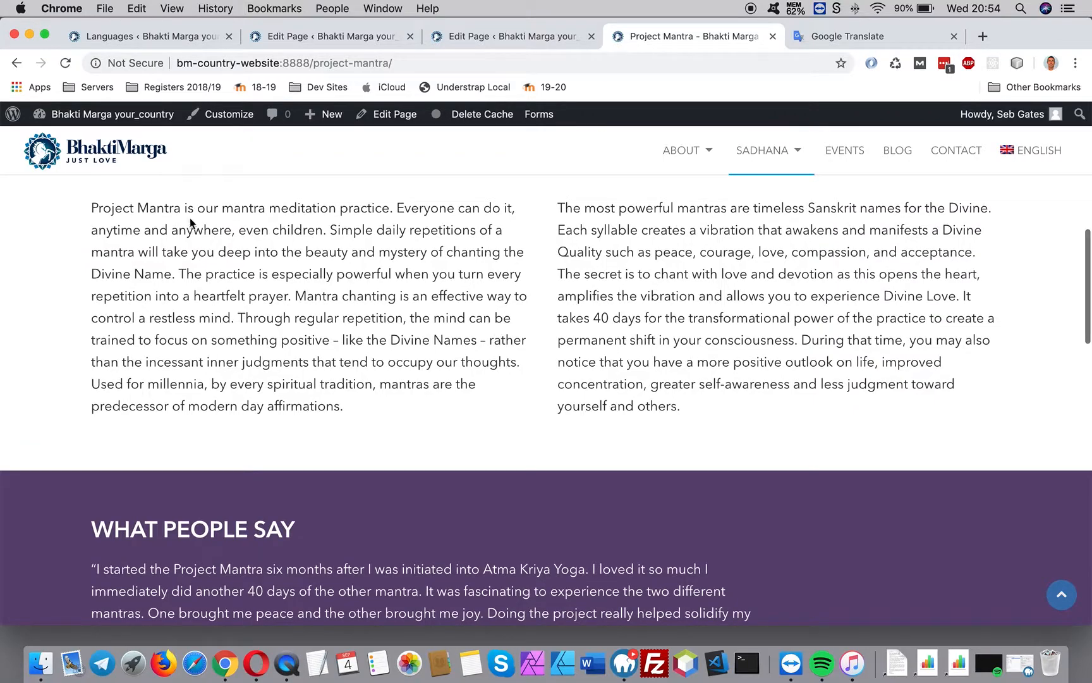
{"action": "scroll", "coordinate": [746, 404], "scroll_direction": "down", "scroll_amount": 6}
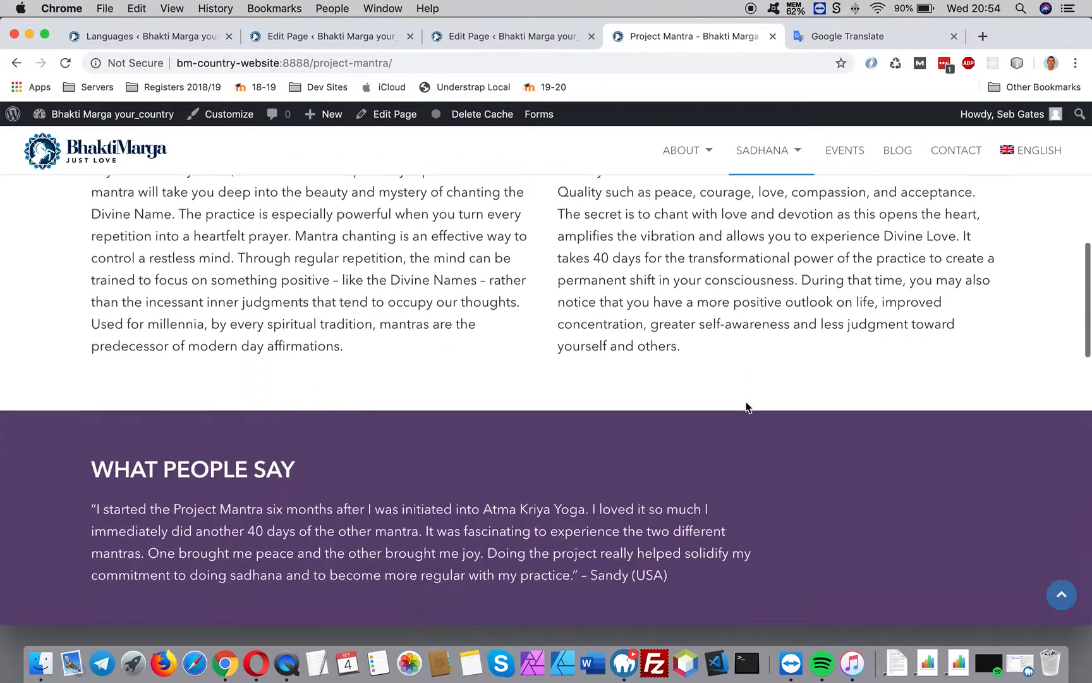
{"action": "scroll", "coordinate": [746, 387], "scroll_direction": "up", "scroll_amount": 15}
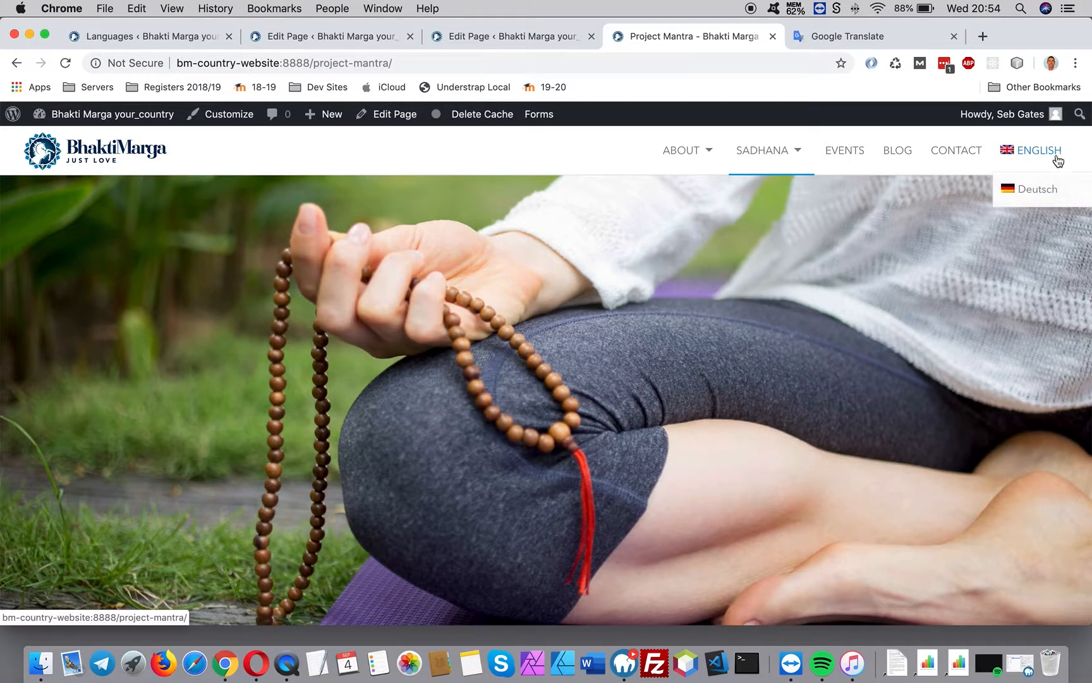
Compare the page language settings in the English and German editors, returning to the German page's editor
{"action": "left_click", "coordinate": [332, 38]}
{"action": "scroll", "coordinate": [772, 385], "scroll_direction": "up", "scroll_amount": 15}
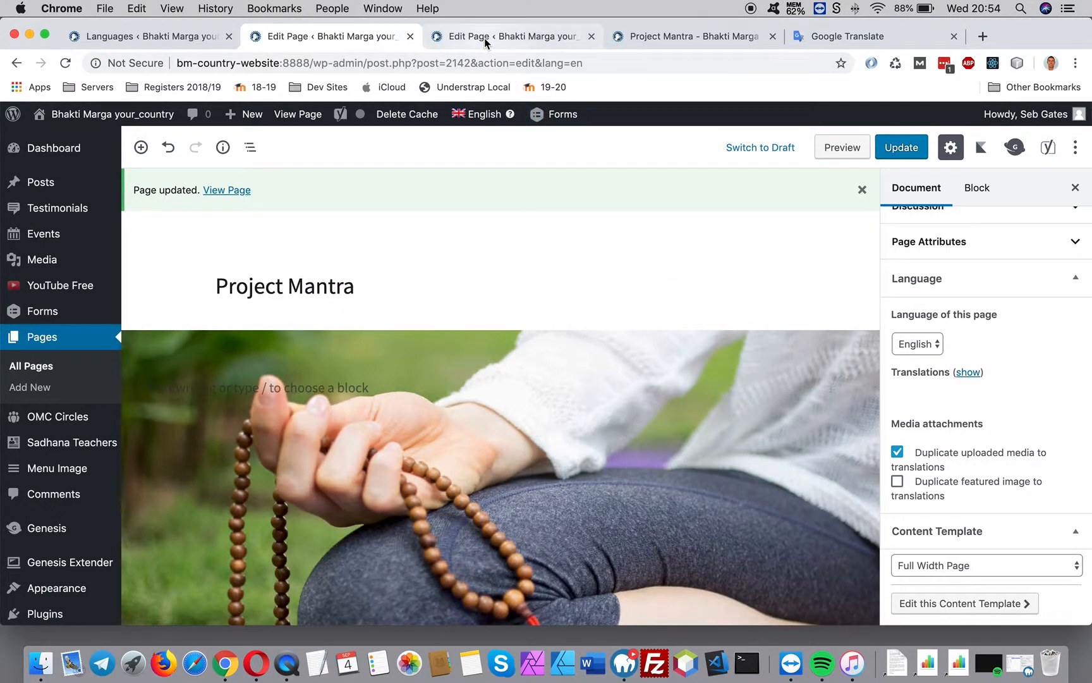
{"action": "left_click", "coordinate": [493, 34]}
{"action": "mouse_move", "coordinate": [475, 115]}
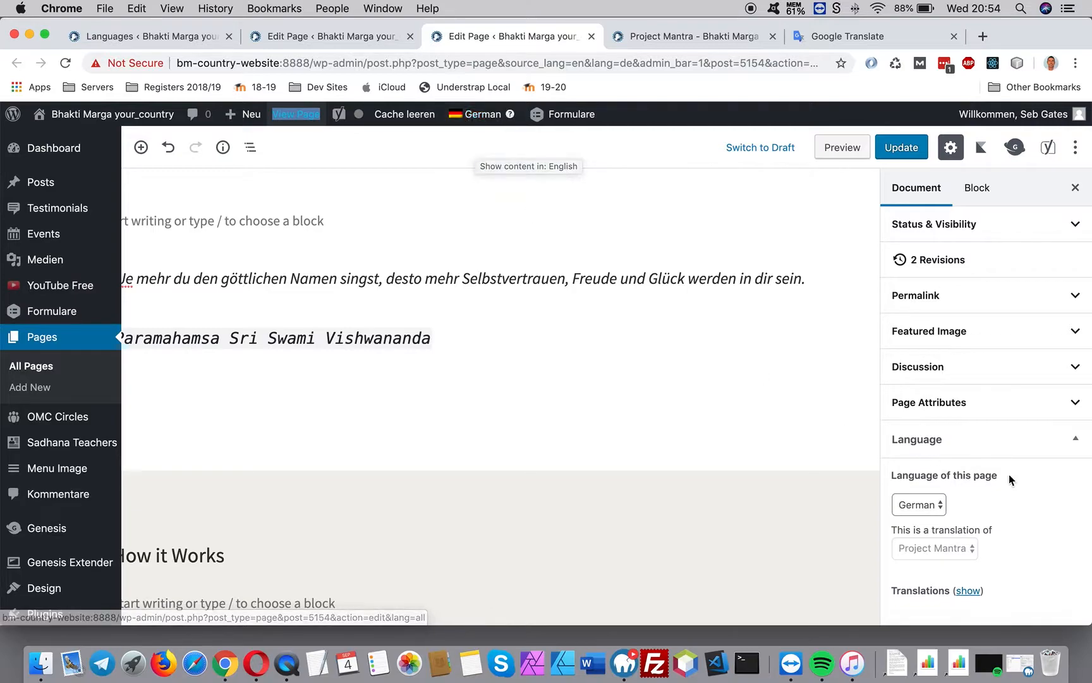
{"action": "left_click", "coordinate": [941, 503]}
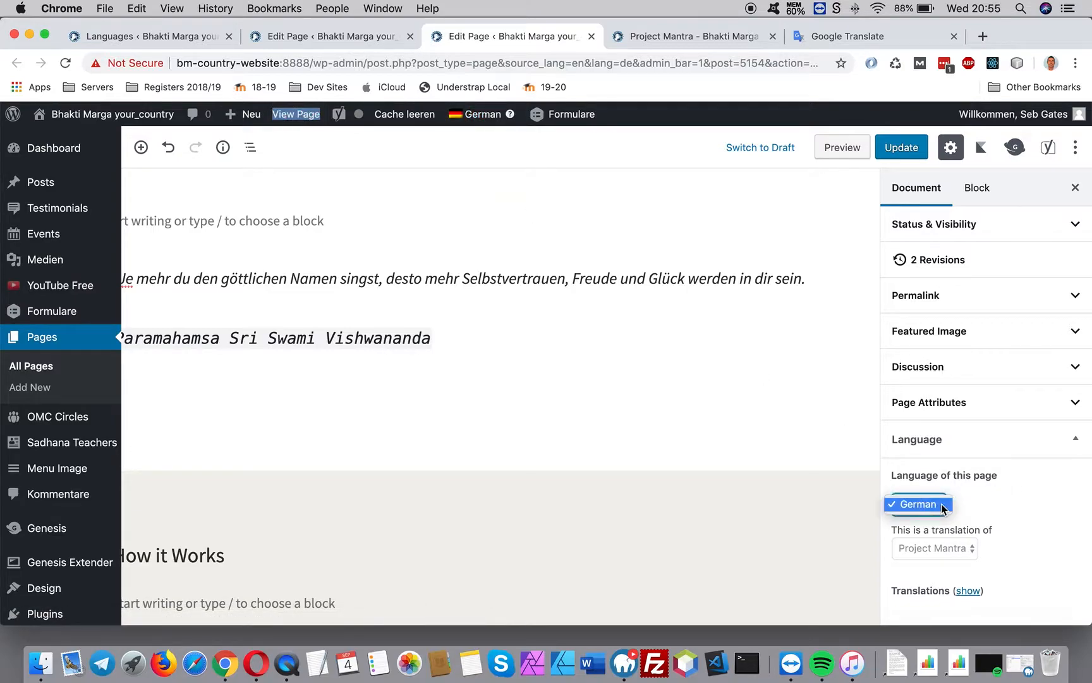
{"action": "left_click", "coordinate": [981, 503]}
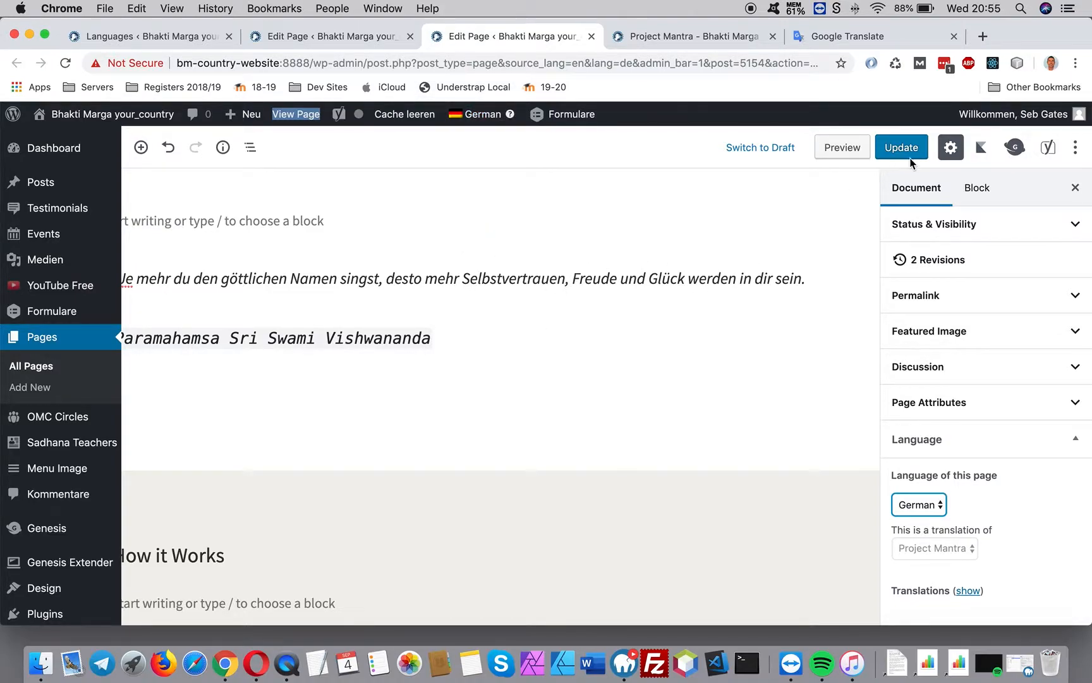
{"action": "left_click", "coordinate": [671, 38]}
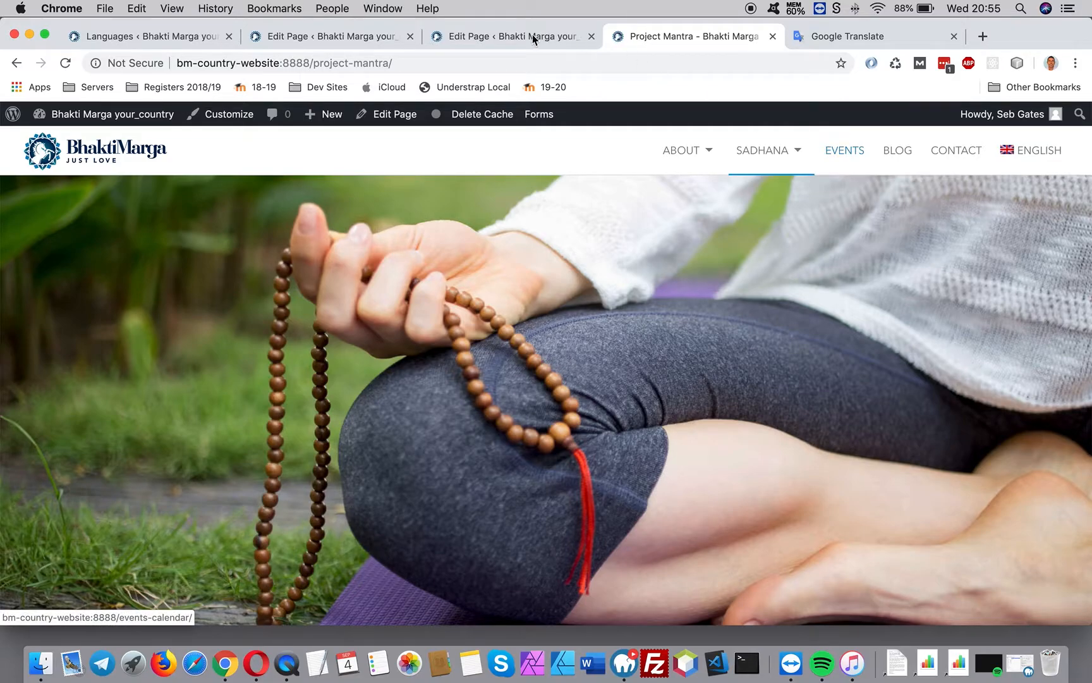
{"action": "left_click", "coordinate": [490, 36]}
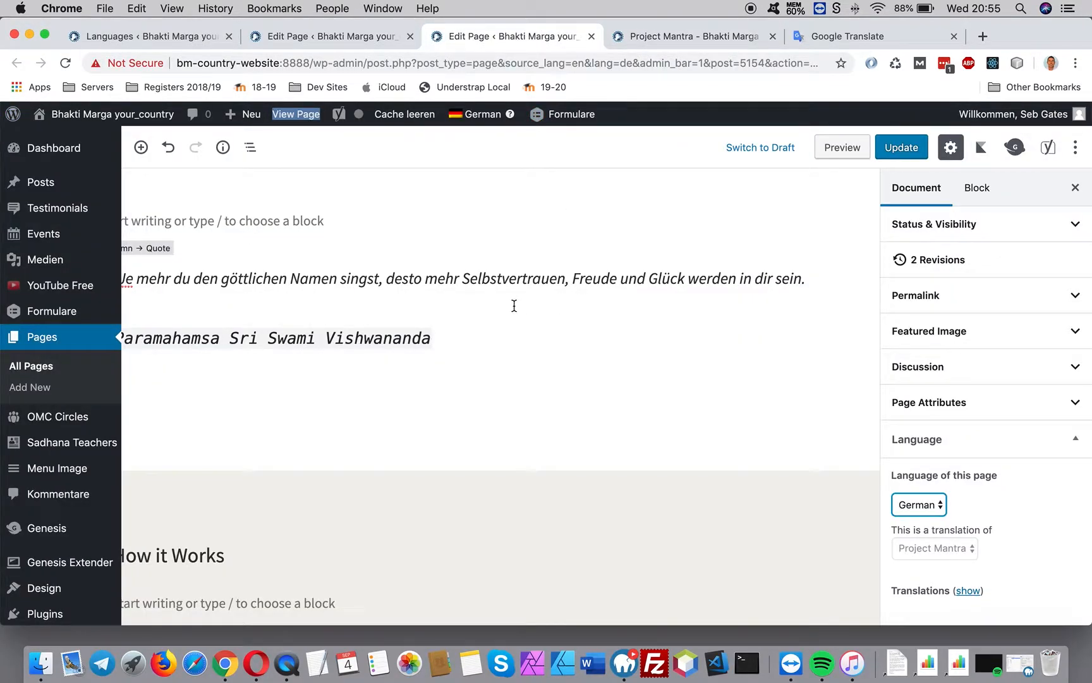